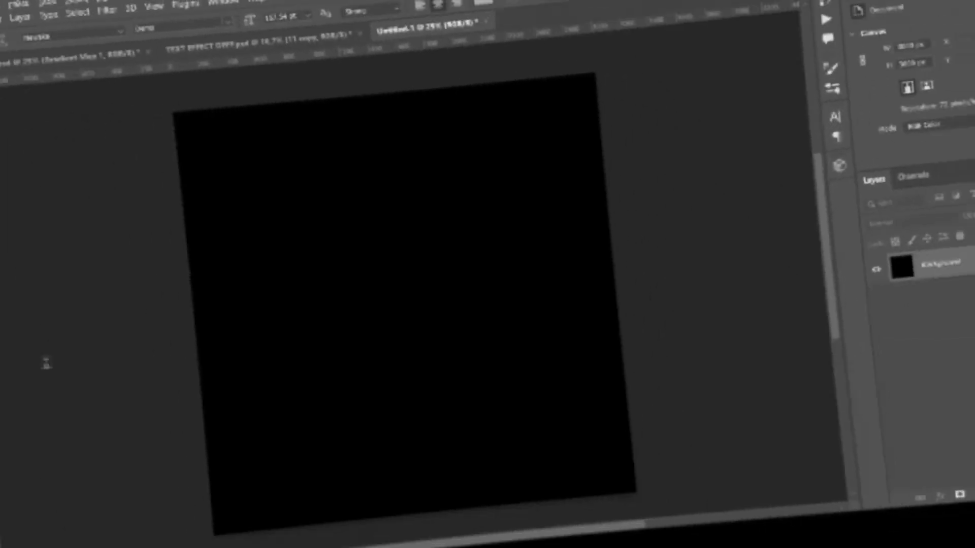
Add a text layer reading 'TRY NEW' and 'THINGS' on two lines
{"action": "left_click", "coordinate": [382, 270]}
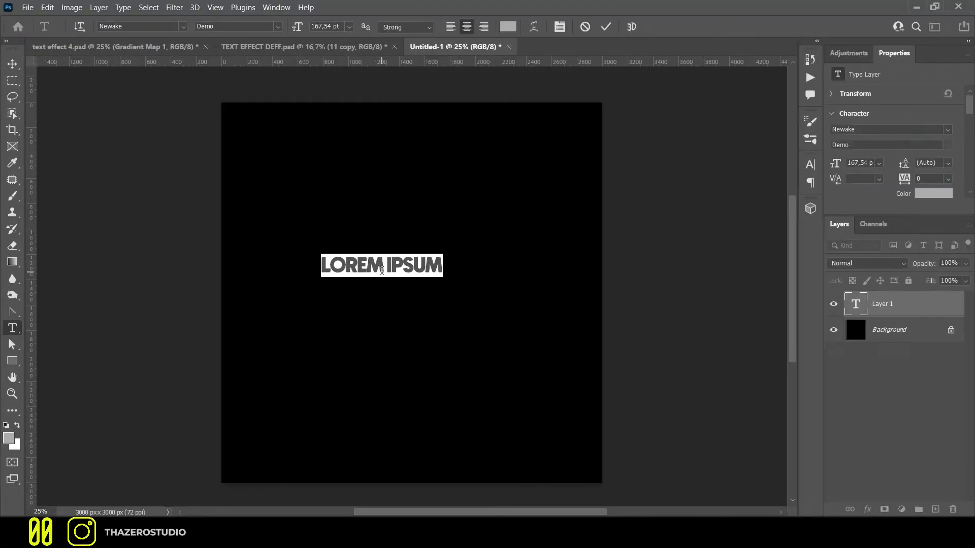
{"action": "type", "text": "TRY"}
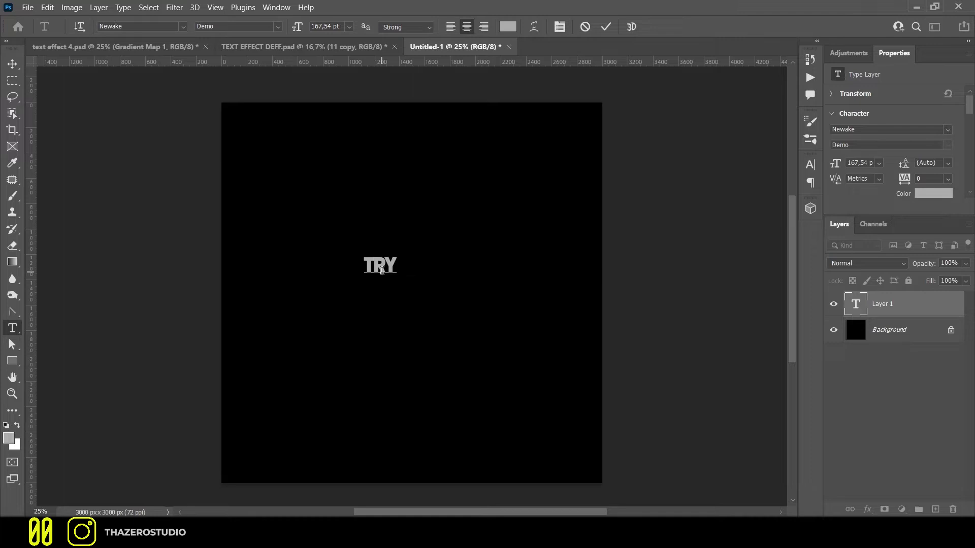
{"action": "type", "text": " NEW"}
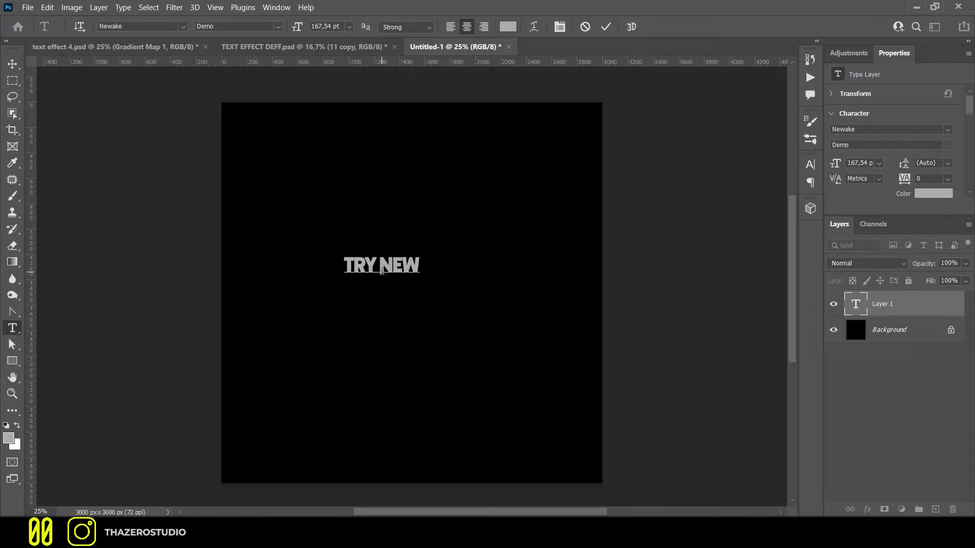
{"action": "key", "text": "Return"}
{"action": "type", "text": "THINGS"}
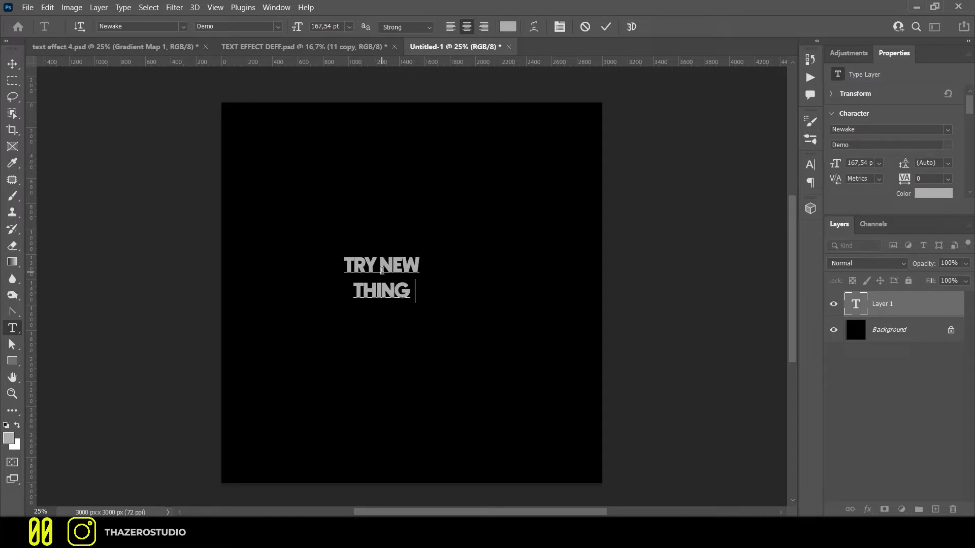
Set the text colour to white (ffffff) and commit the text
{"action": "left_click", "coordinate": [508, 27]}
{"action": "type", "text": "ffffff"}
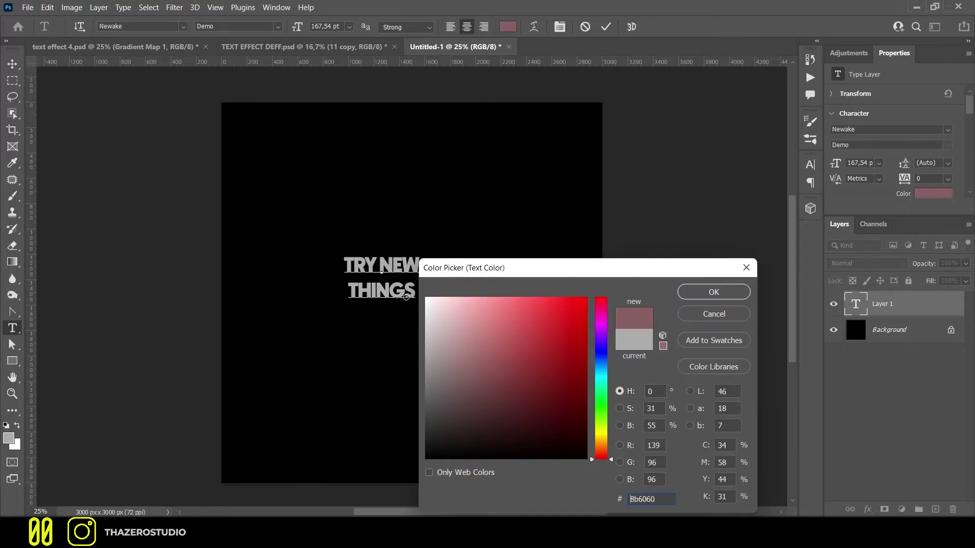
{"action": "left_click", "coordinate": [691, 293]}
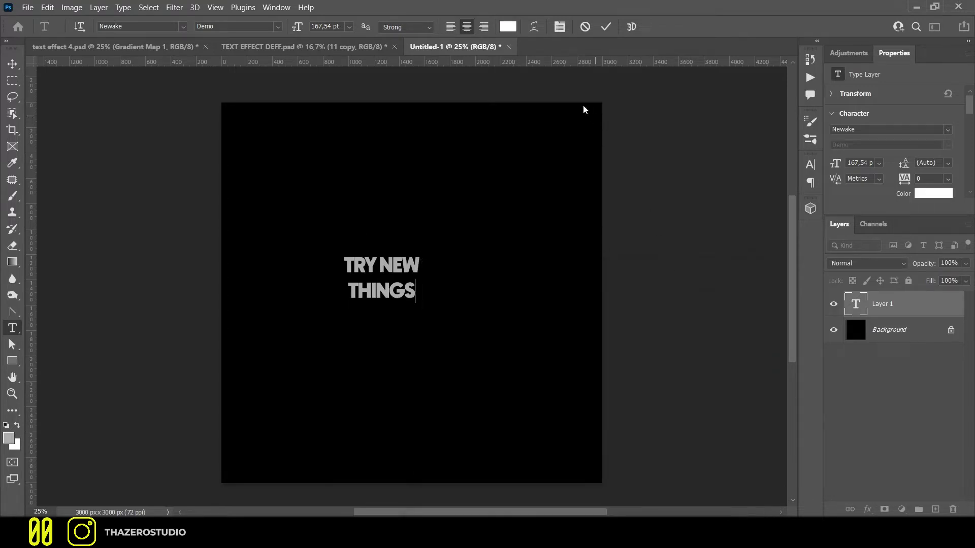
{"action": "left_click", "coordinate": [606, 26]}
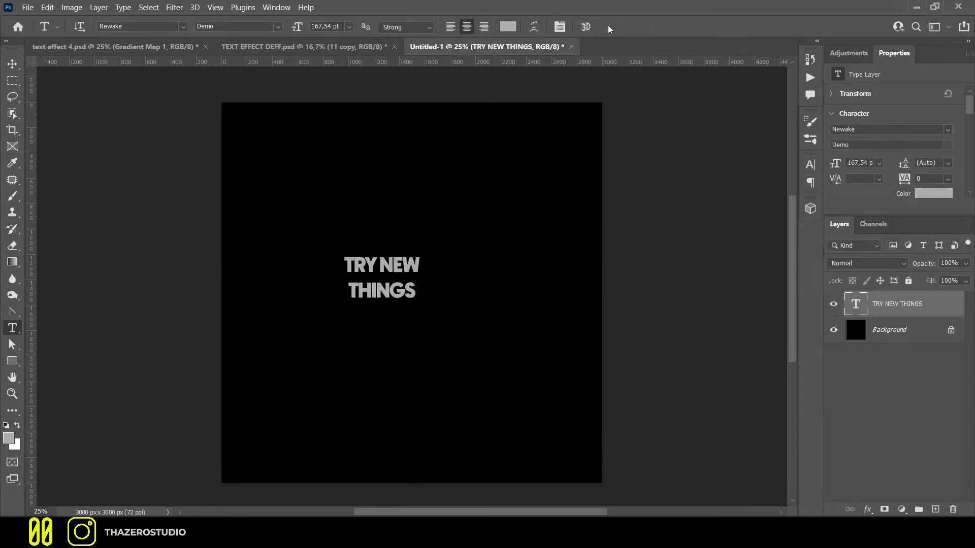
{"action": "left_click", "coordinate": [934, 193]}
{"action": "type", "text": "ffffff"}
{"action": "key", "text": "Return"}
Enlarge the text and centre it on the canvas
{"action": "left_click", "coordinate": [12, 63]}
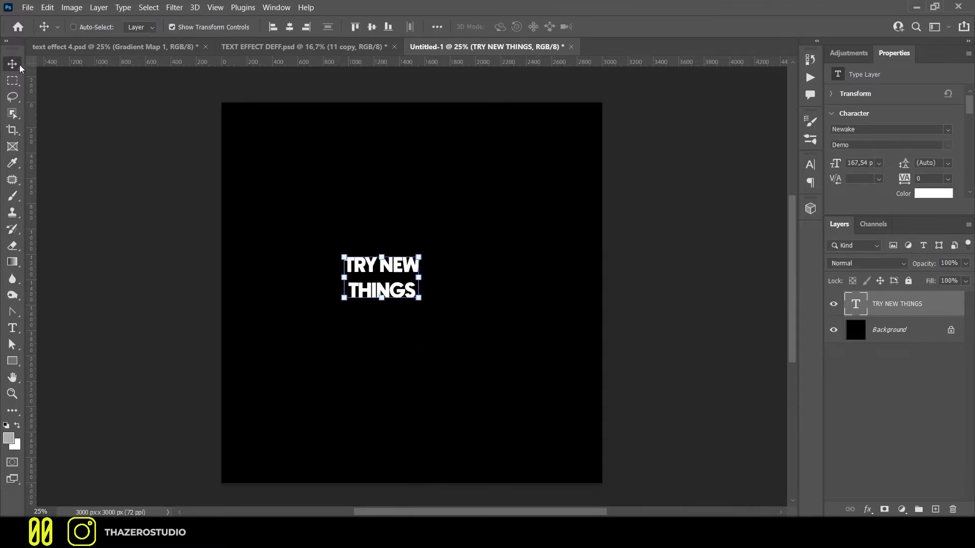
{"action": "left_click_drag", "start_coordinate": [381, 276], "coordinate": [412, 252]}
{"action": "left_click", "coordinate": [629, 26]}
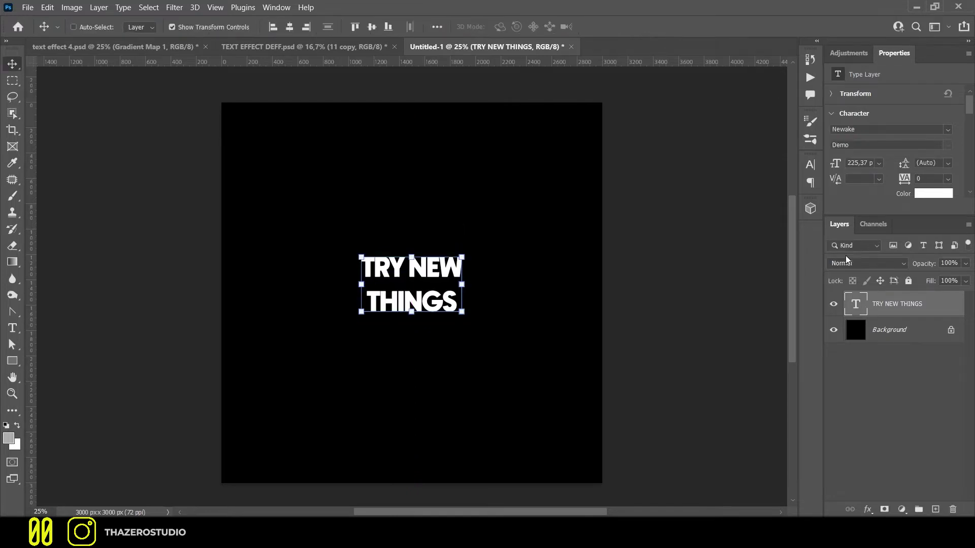
Zoom in on the text and pull the warp's four corners up and outward
{"action": "key", "text": "z"}
{"action": "left_click", "coordinate": [429, 269]}
{"action": "left_click", "coordinate": [429, 269]}
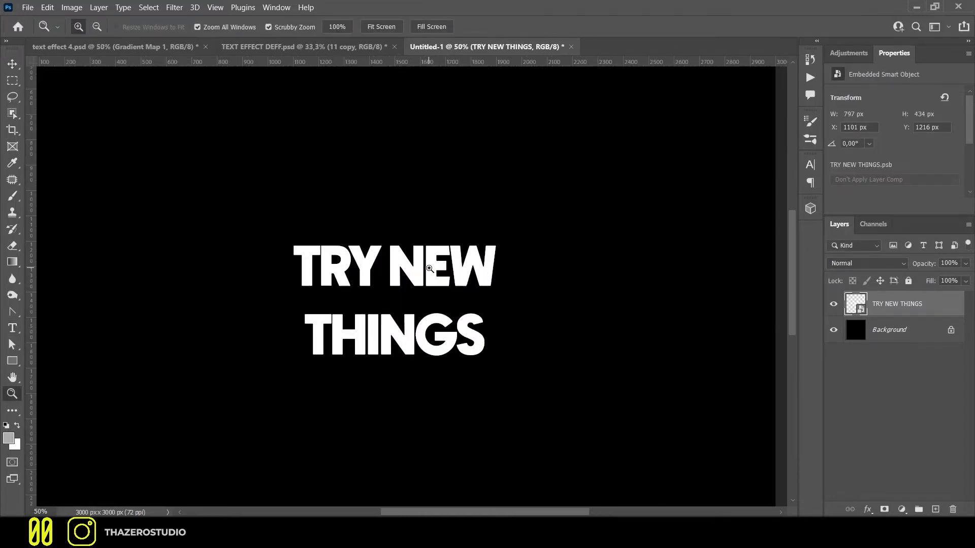
{"action": "left_click", "coordinate": [429, 269]}
{"action": "left_click_drag", "start_coordinate": [416, 279], "coordinate": [450, 267]}
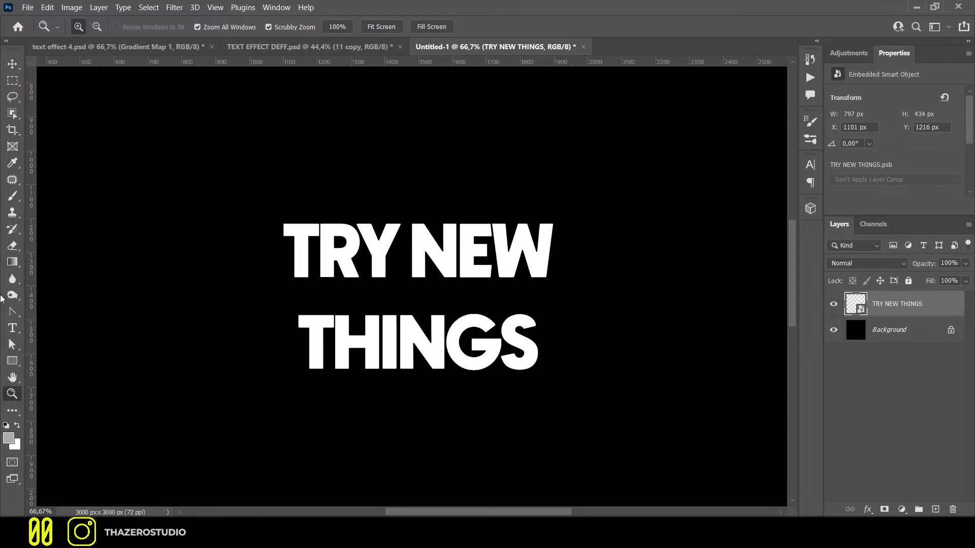
{"action": "key", "text": "ctrl+t"}
{"action": "left_click_drag", "start_coordinate": [317, 241], "coordinate": [317, 215]}
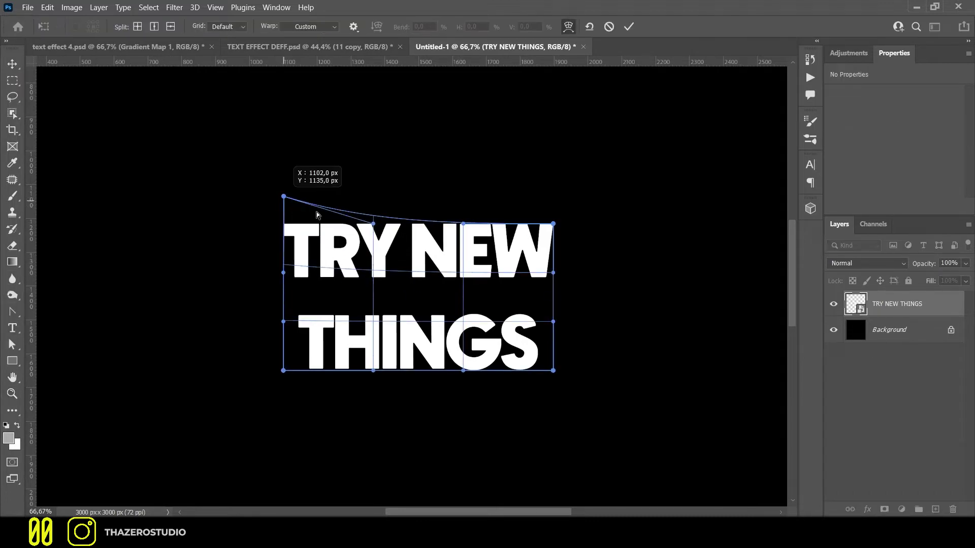
{"action": "left_click_drag", "start_coordinate": [553, 224], "coordinate": [559, 178]}
{"action": "left_click_drag", "start_coordinate": [284, 391], "coordinate": [266, 453]}
{"action": "left_click_drag", "start_coordinate": [553, 372], "coordinate": [582, 357]}
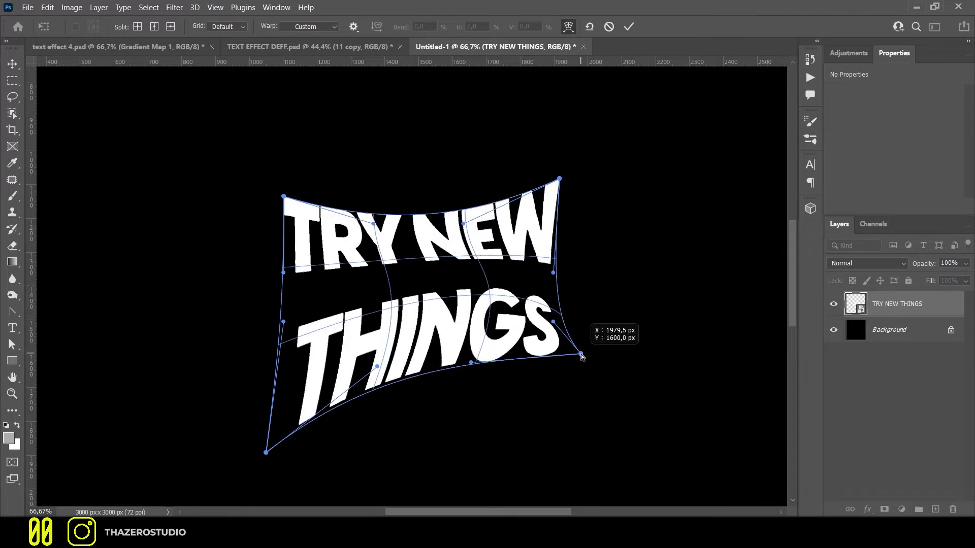
Refine the warp's corners, left curve and bottom edge, stretching THINGS leftward, then apply it
{"action": "left_click_drag", "start_coordinate": [266, 452], "coordinate": [275, 400]}
{"action": "left_click_drag", "start_coordinate": [283, 321], "coordinate": [311, 322]}
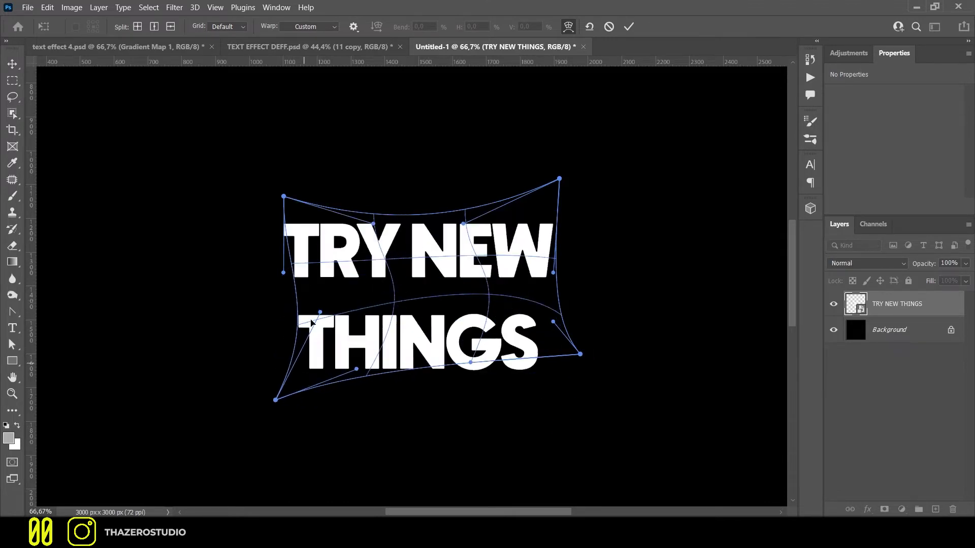
{"action": "left_click_drag", "start_coordinate": [284, 196], "coordinate": [325, 163]}
{"action": "left_click_drag", "start_coordinate": [559, 179], "coordinate": [536, 231]}
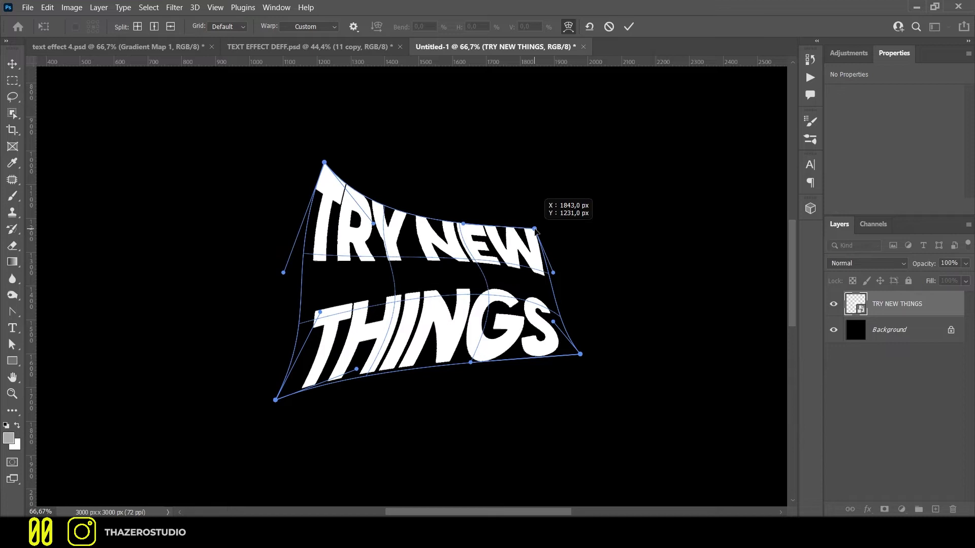
{"action": "left_click_drag", "start_coordinate": [317, 311], "coordinate": [237, 263]}
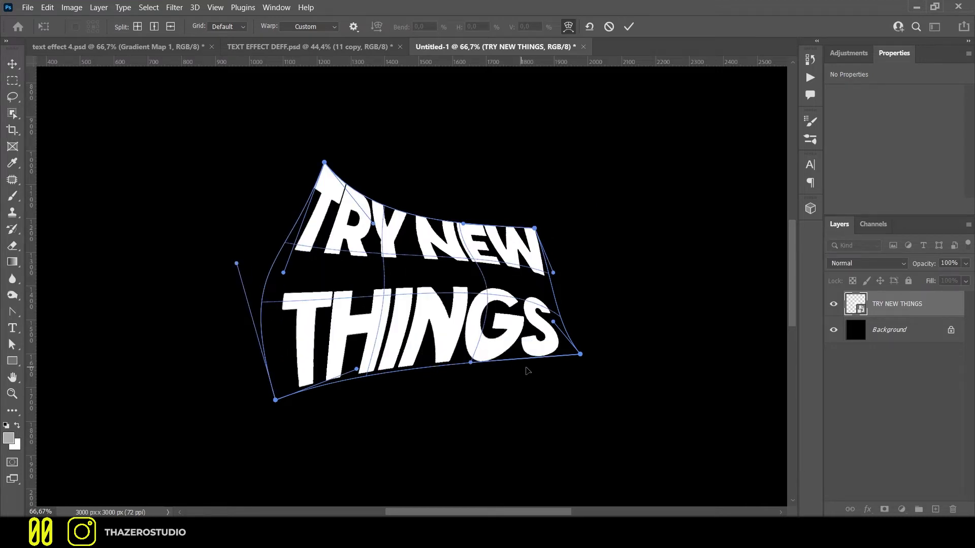
{"action": "left_click_drag", "start_coordinate": [458, 347], "coordinate": [457, 304]}
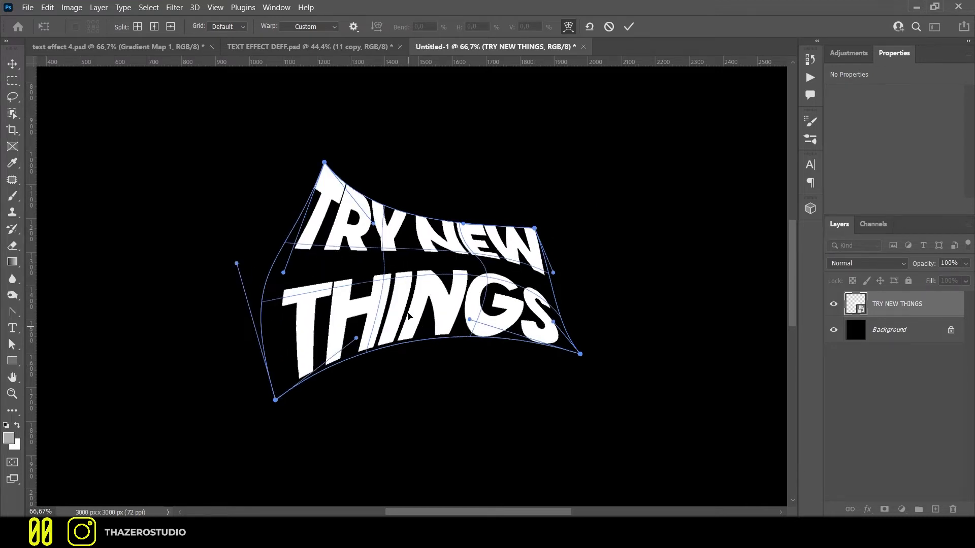
{"action": "left_click", "coordinate": [629, 26]}
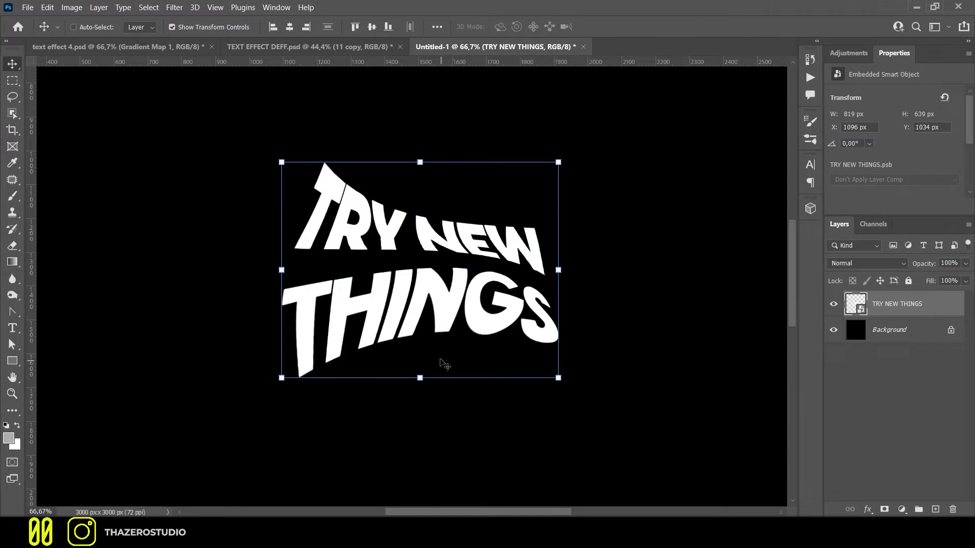
Zoom out, create 'TRY NEW THINGS copy', then reselect the original layer with the Move tool
{"action": "key", "text": "z"}
{"action": "left_click", "coordinate": [446, 337], "text": "alt"}
{"action": "left_click", "coordinate": [447, 339], "text": "alt"}
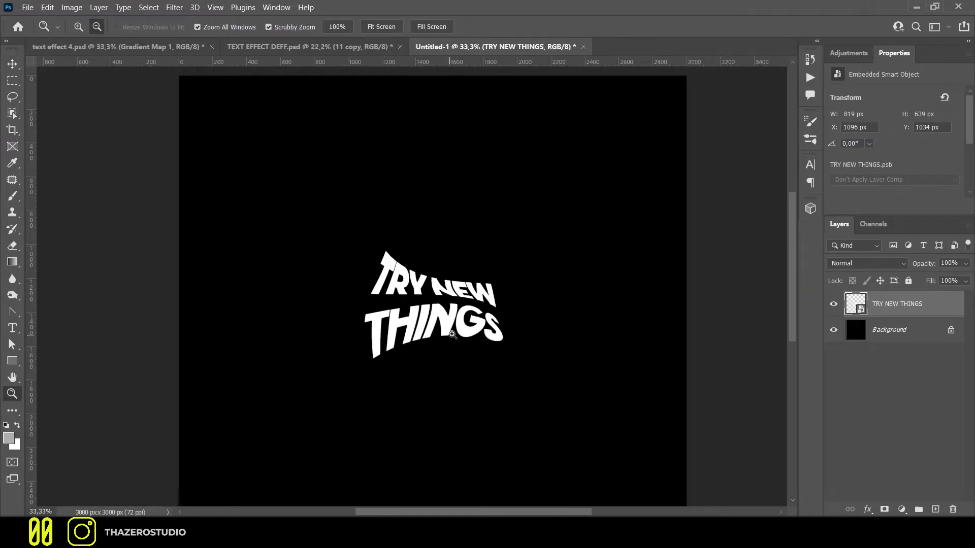
{"action": "key", "text": "ctrl+j"}
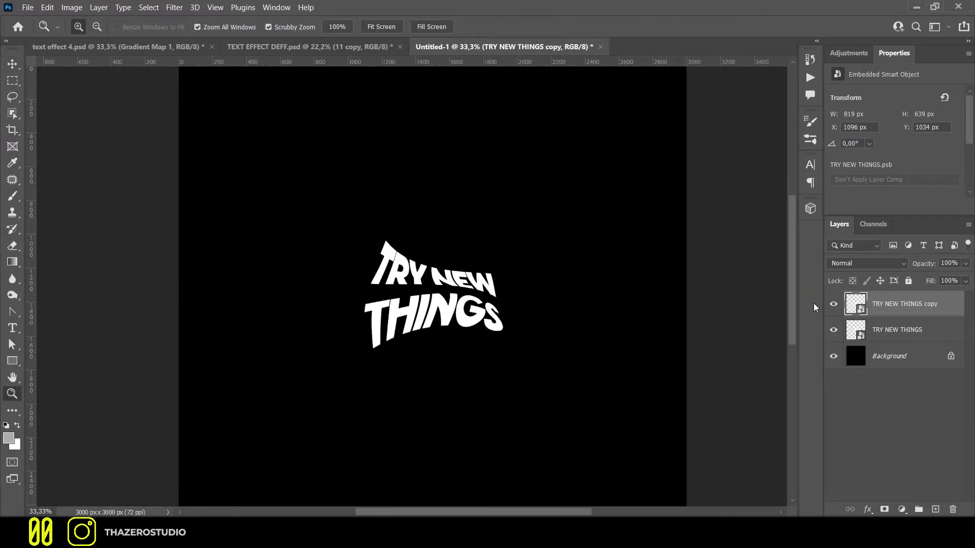
{"action": "left_click", "coordinate": [934, 328]}
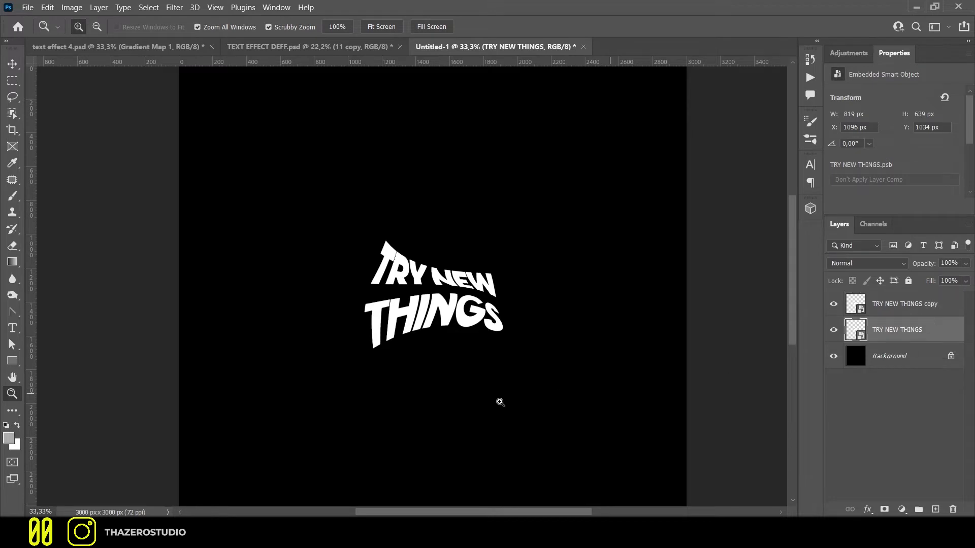
{"action": "scroll", "coordinate": [501, 402], "scroll_direction": "down", "scroll_amount": 3}
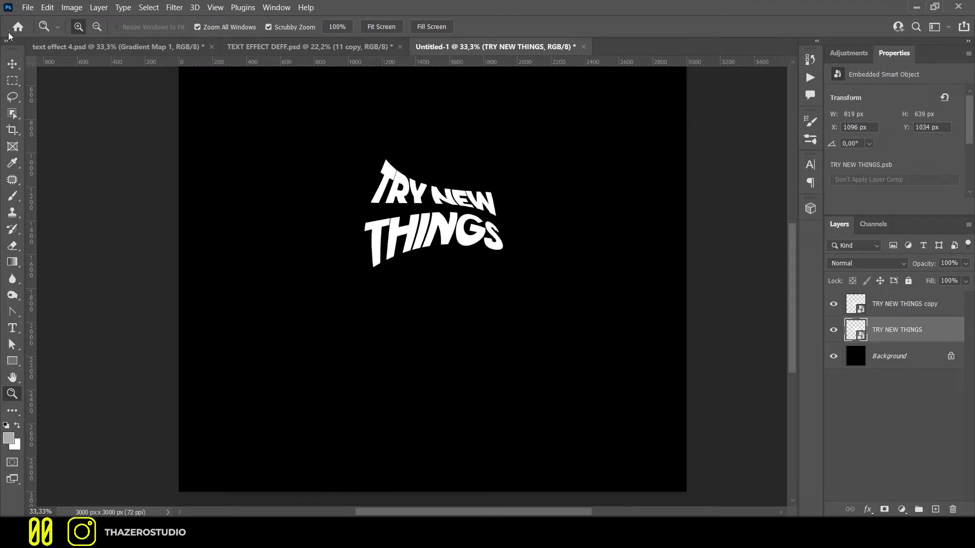
{"action": "left_click", "coordinate": [14, 63]}
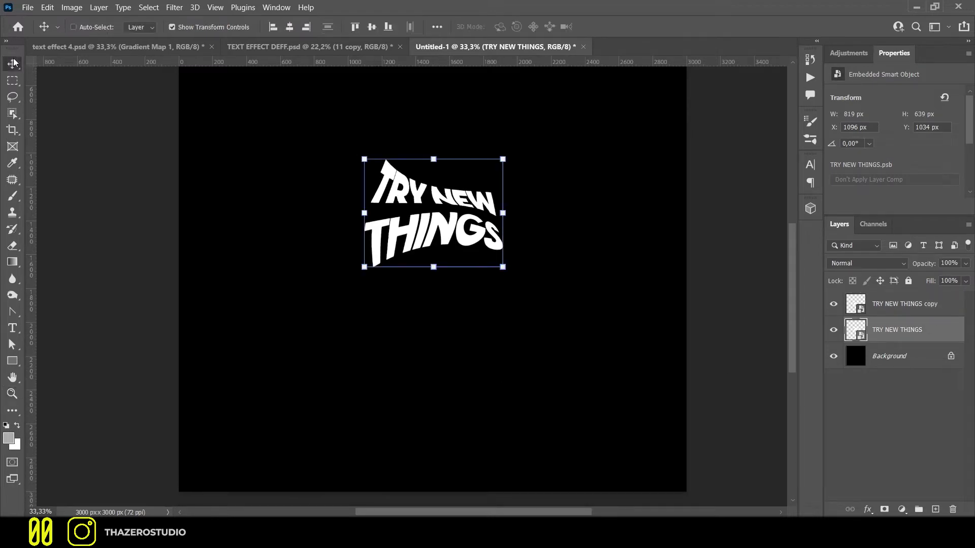
Choose Filter > Blur Gallery > Path Blur for the original text layer
{"action": "left_click", "coordinate": [174, 8]}
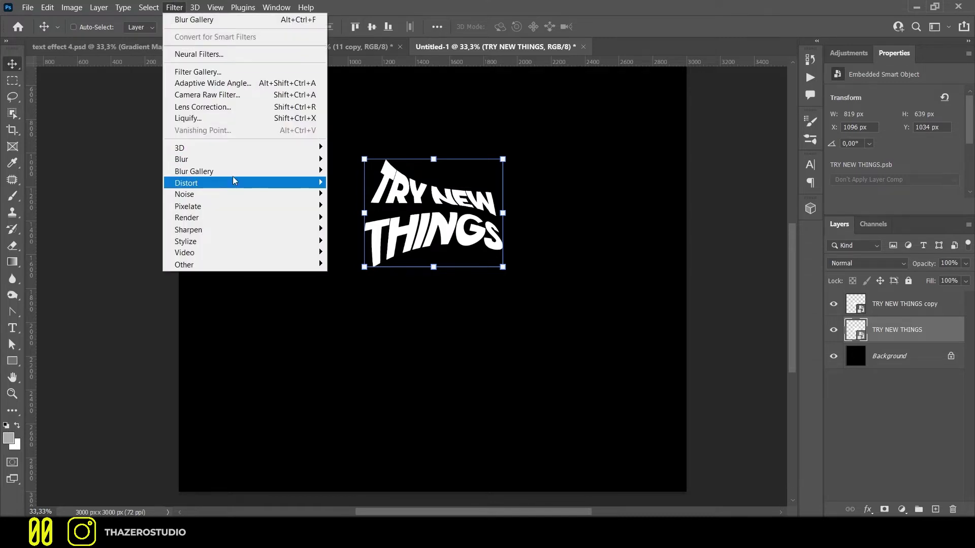
{"action": "mouse_move", "coordinate": [234, 176]}
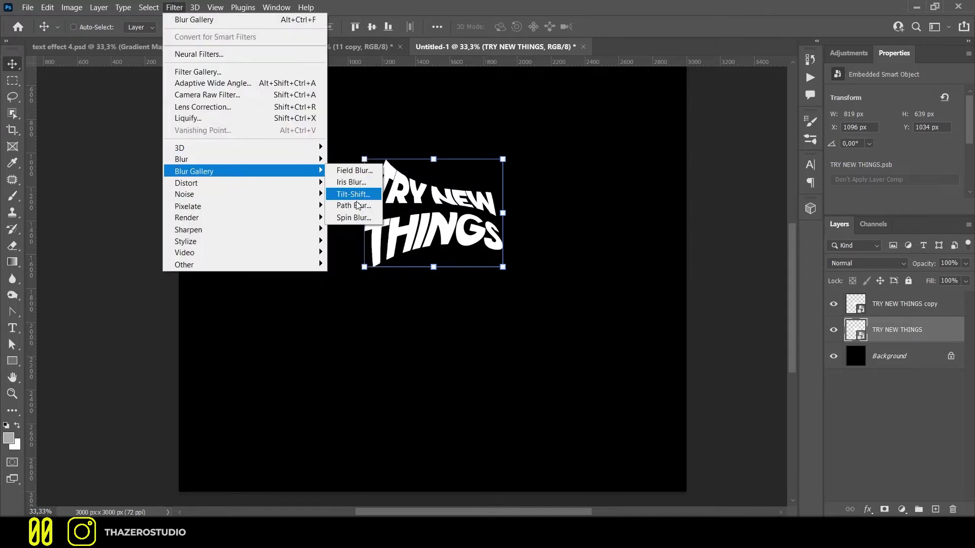
{"action": "left_click", "coordinate": [351, 199]}
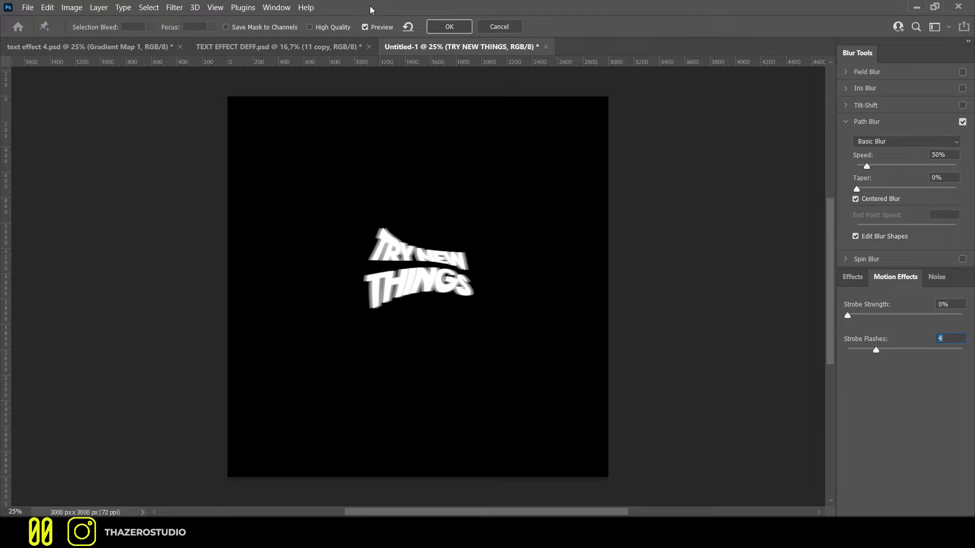
With preview and shape markers off, curve the first blur path downward from NEW
{"action": "left_click", "coordinate": [369, 27]}
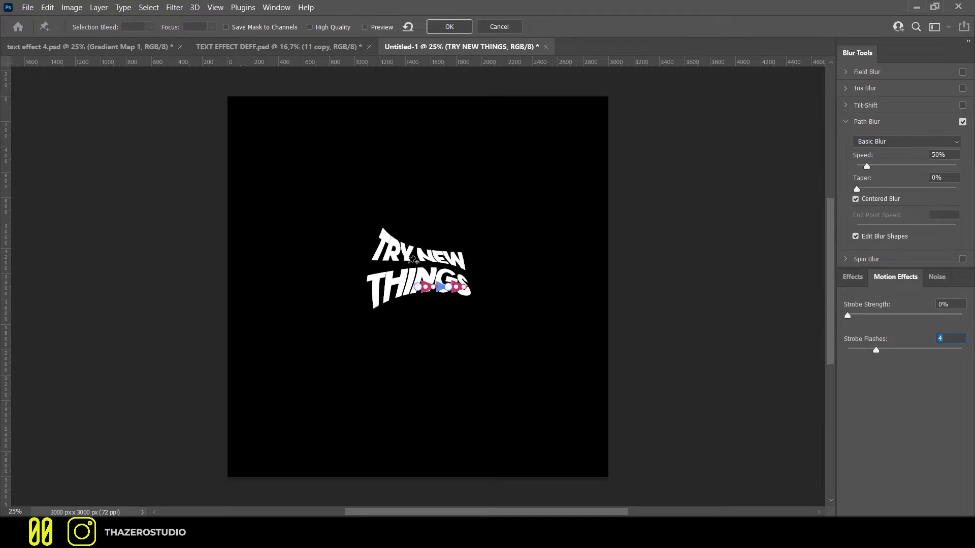
{"action": "left_click", "coordinate": [855, 236]}
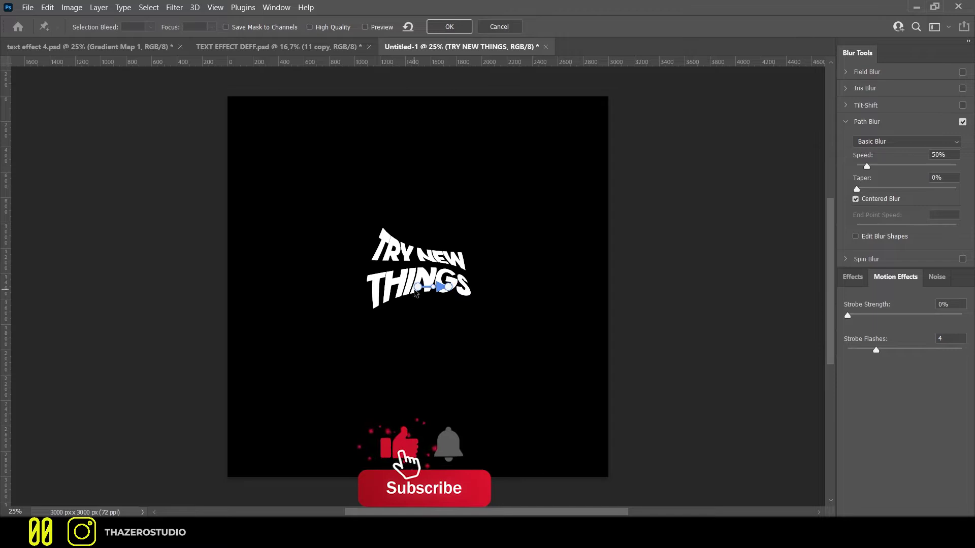
{"action": "left_click_drag", "start_coordinate": [415, 290], "coordinate": [461, 493]}
{"action": "left_click_drag", "start_coordinate": [443, 379], "coordinate": [433, 397]}
{"action": "left_click_drag", "start_coordinate": [428, 275], "coordinate": [443, 266]}
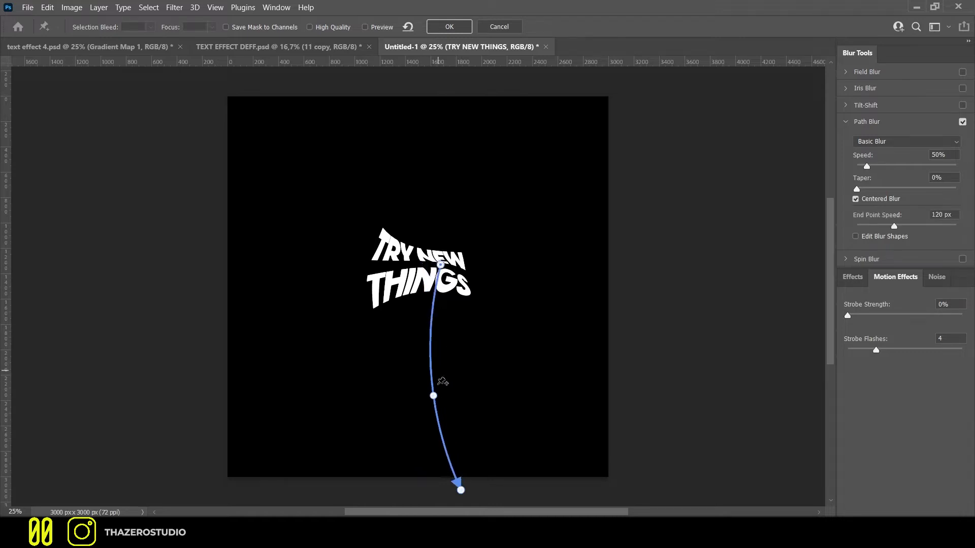
{"action": "left_click_drag", "start_coordinate": [434, 396], "coordinate": [446, 395]}
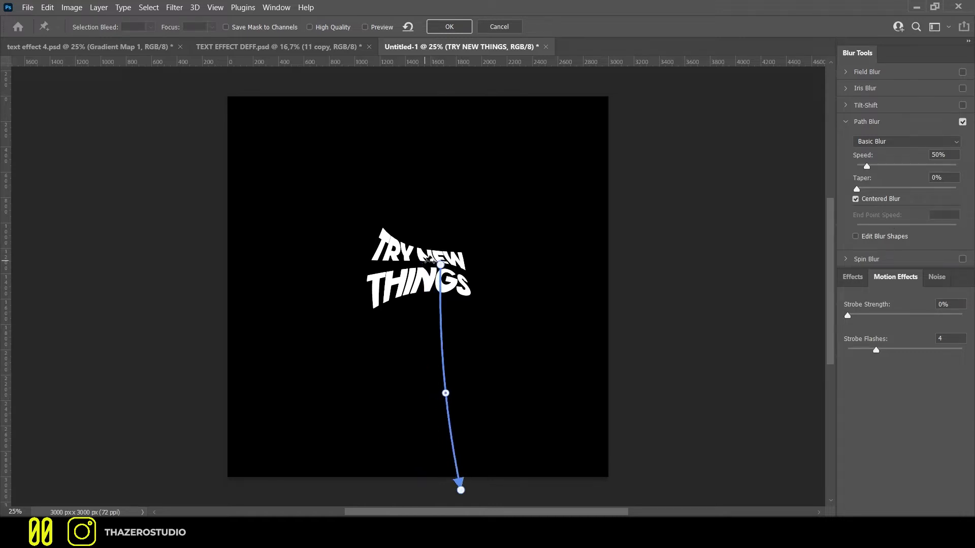
Add a second curved path to the bottom and fan both path ends outward
{"action": "left_click", "coordinate": [412, 265]}
{"action": "left_click", "coordinate": [409, 391]}
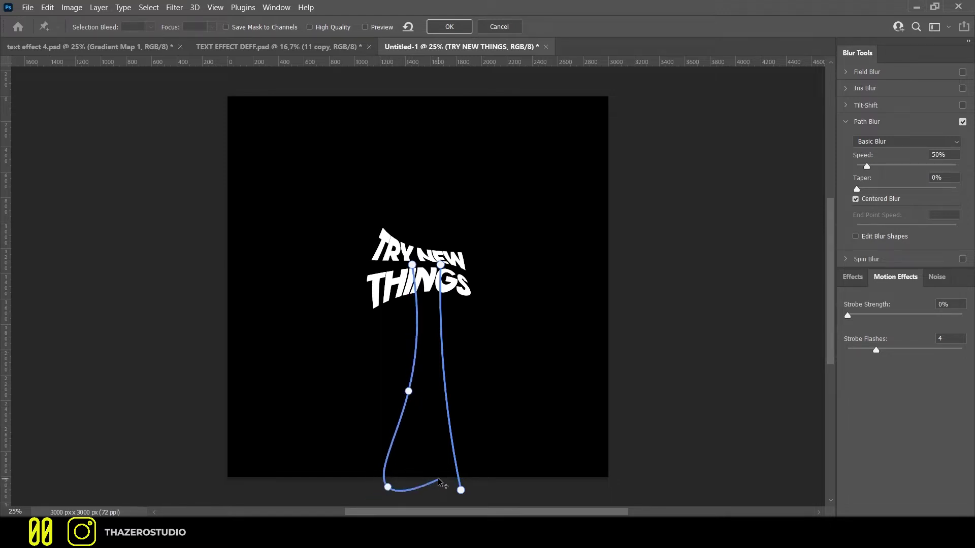
{"action": "left_click", "coordinate": [388, 488]}
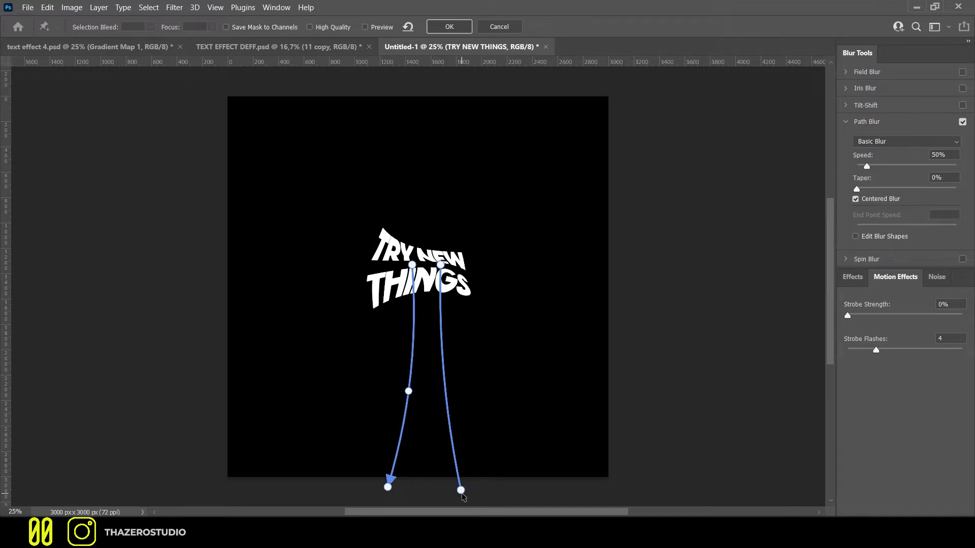
{"action": "left_click", "coordinate": [443, 358]}
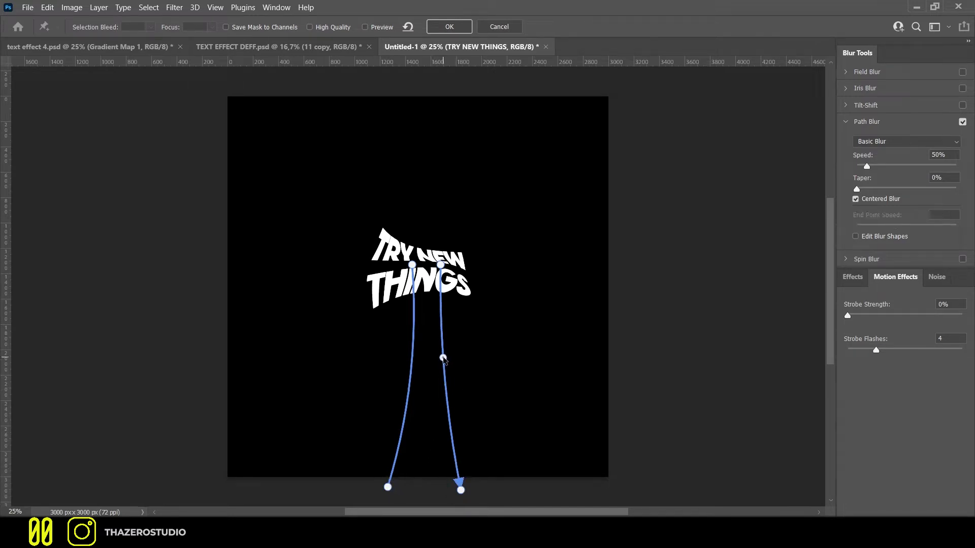
{"action": "left_click_drag", "start_coordinate": [461, 490], "coordinate": [487, 492]}
{"action": "left_click", "coordinate": [406, 392]}
{"action": "left_click_drag", "start_coordinate": [407, 392], "coordinate": [414, 364]}
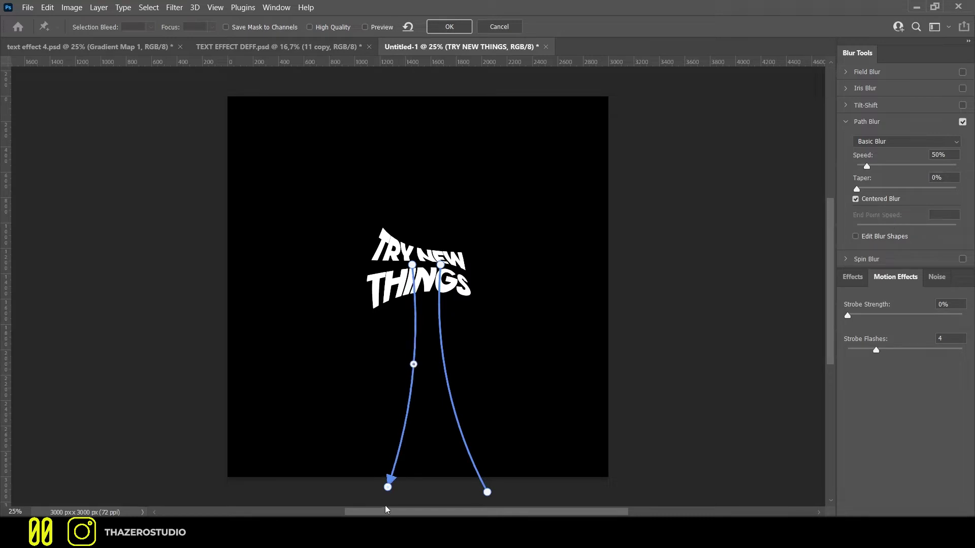
{"action": "left_click_drag", "start_coordinate": [387, 487], "coordinate": [374, 494]}
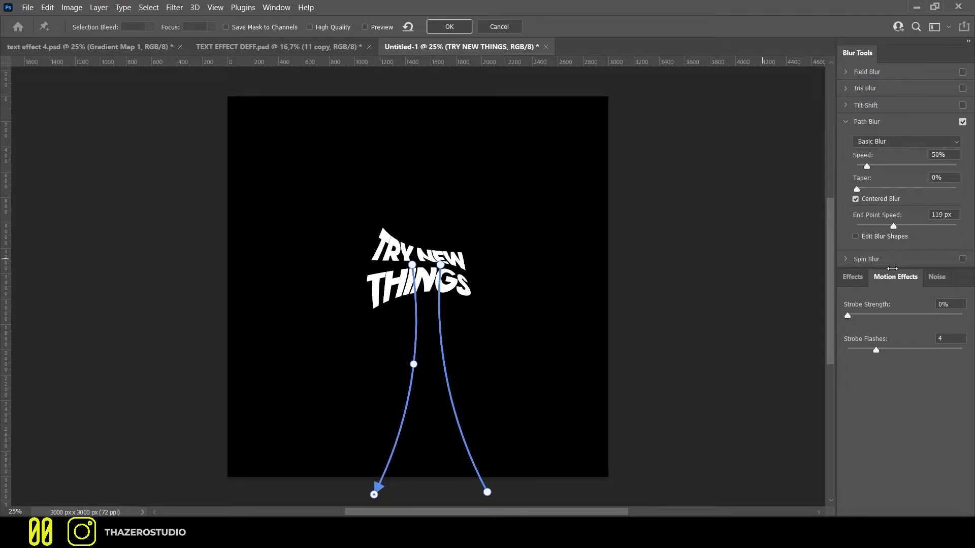
Preview the blur, raise Speed, disable Centered Blur, and set both end point speeds to 2000 px
{"action": "key", "text": "p"}
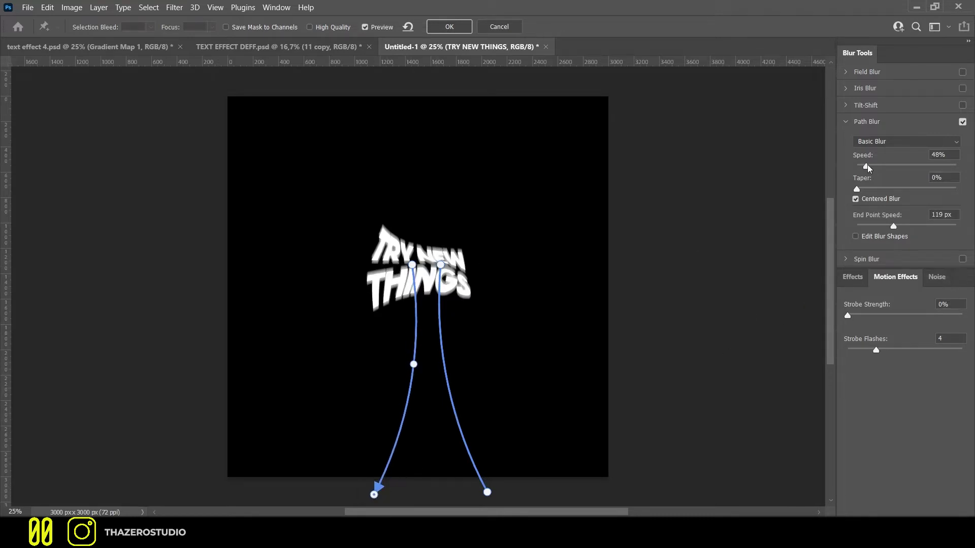
{"action": "left_click_drag", "start_coordinate": [867, 167], "coordinate": [960, 189]}
{"action": "left_click", "coordinate": [855, 199]}
{"action": "left_click", "coordinate": [440, 264]}
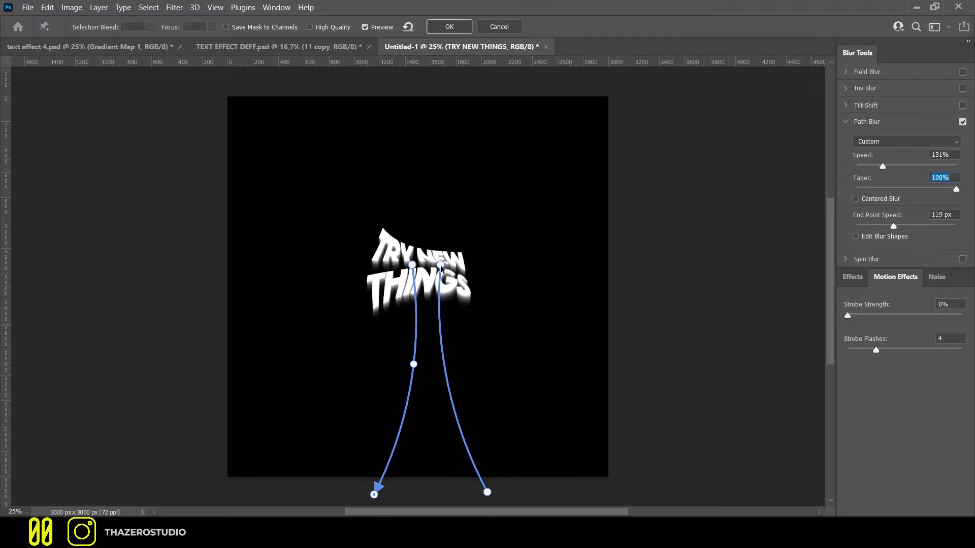
{"action": "left_click_drag", "start_coordinate": [893, 226], "coordinate": [959, 223]}
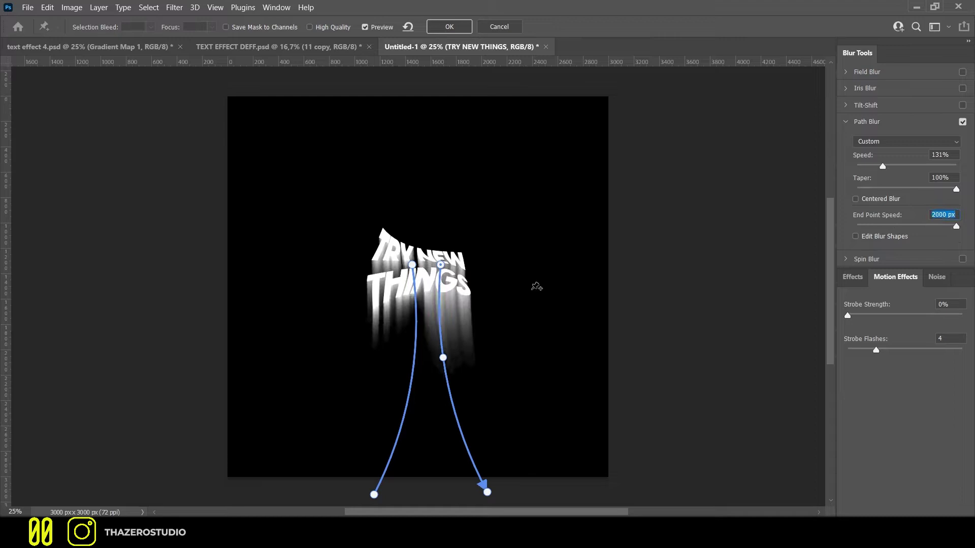
{"action": "left_click", "coordinate": [412, 265]}
{"action": "left_click_drag", "start_coordinate": [895, 230], "coordinate": [960, 226]}
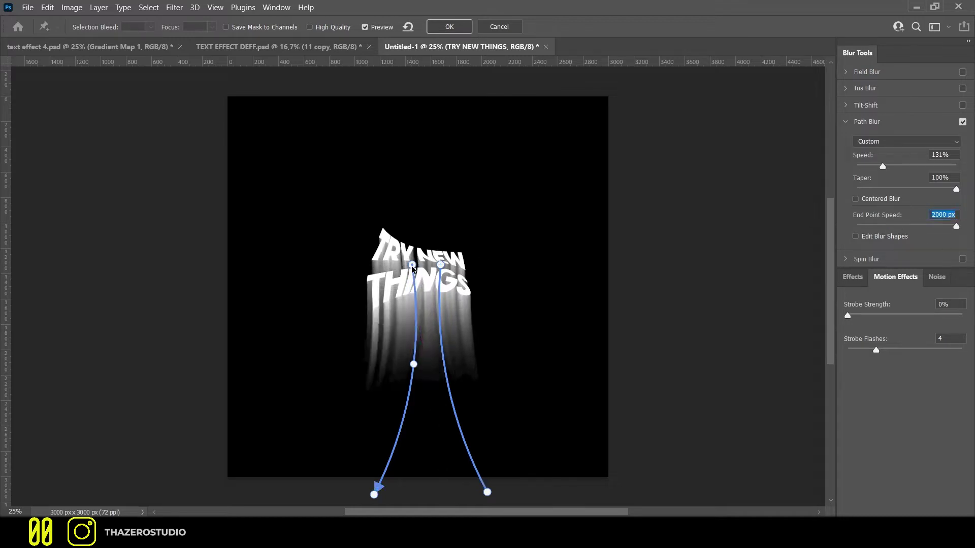
Edit the blur shapes, bending them outward toward the lower left and lower right
{"action": "left_click", "coordinate": [377, 31]}
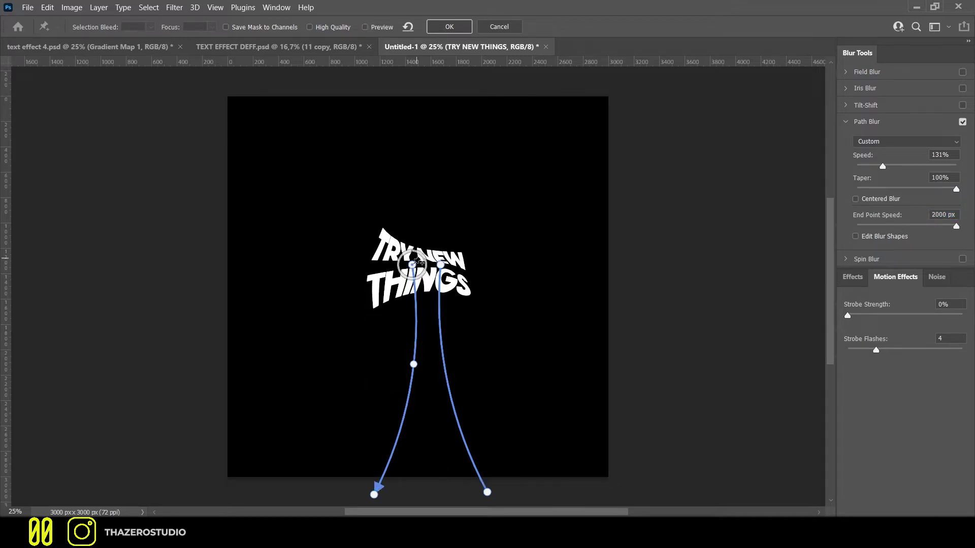
{"action": "left_click", "coordinate": [873, 240]}
{"action": "left_click_drag", "start_coordinate": [431, 392], "coordinate": [405, 390]}
{"action": "scroll", "coordinate": [404, 390], "scroll_direction": "down", "scroll_amount": 2}
{"action": "left_click_drag", "start_coordinate": [446, 464], "coordinate": [330, 462]}
{"action": "left_click", "coordinate": [487, 452]}
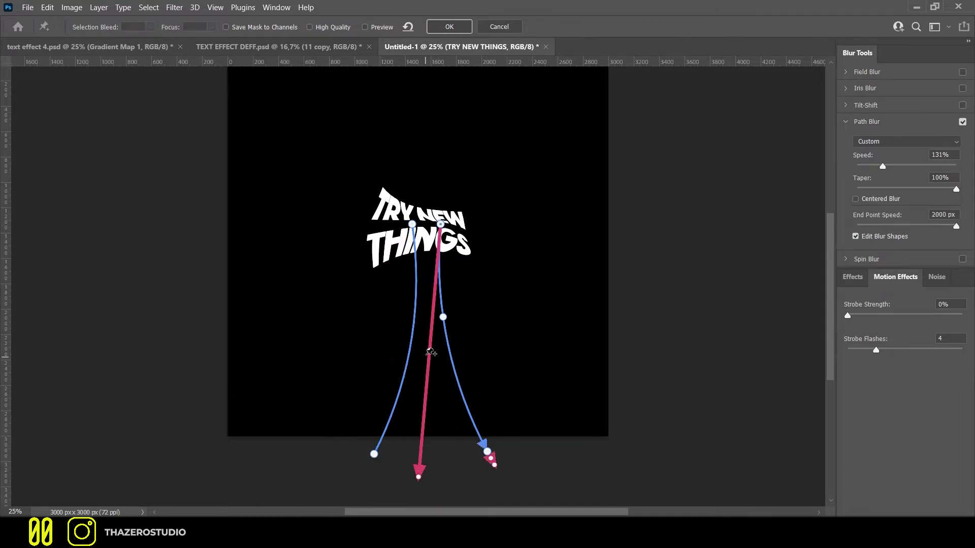
{"action": "left_click_drag", "start_coordinate": [487, 457], "coordinate": [520, 461]}
{"action": "left_click_drag", "start_coordinate": [481, 343], "coordinate": [465, 338]}
{"action": "left_click_drag", "start_coordinate": [519, 461], "coordinate": [530, 451]}
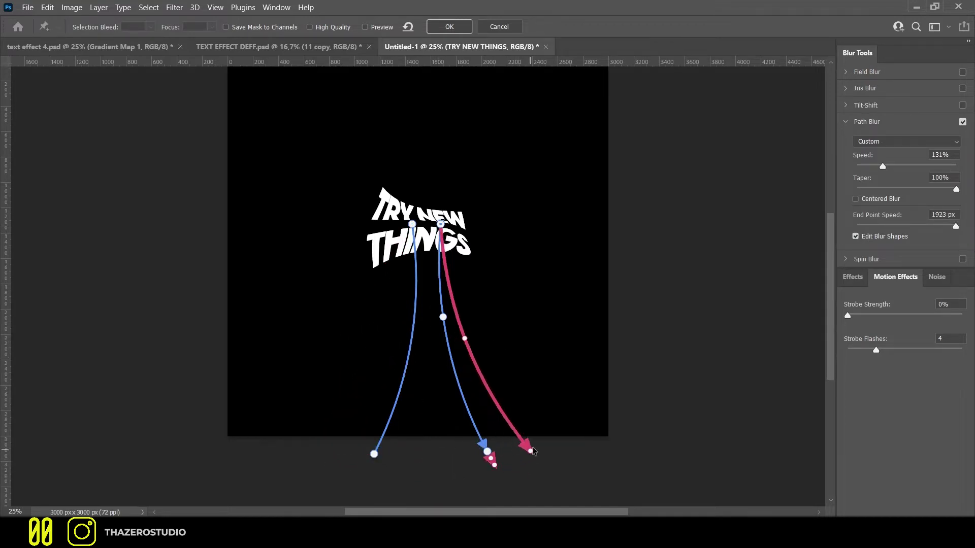
Raise Speed to 229%, reposition the middle and right paths, and apply the path blur
{"action": "left_click", "coordinate": [365, 27]}
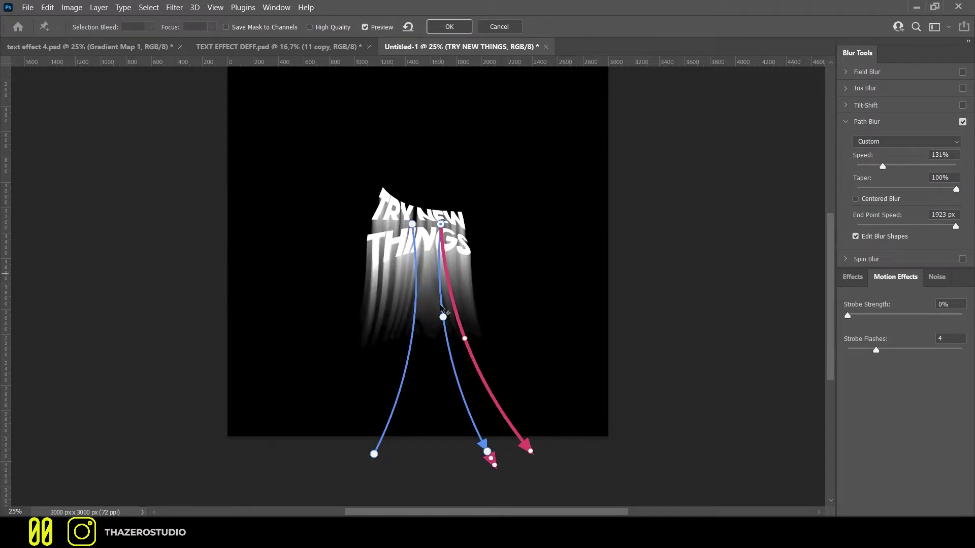
{"action": "left_click", "coordinate": [414, 225]}
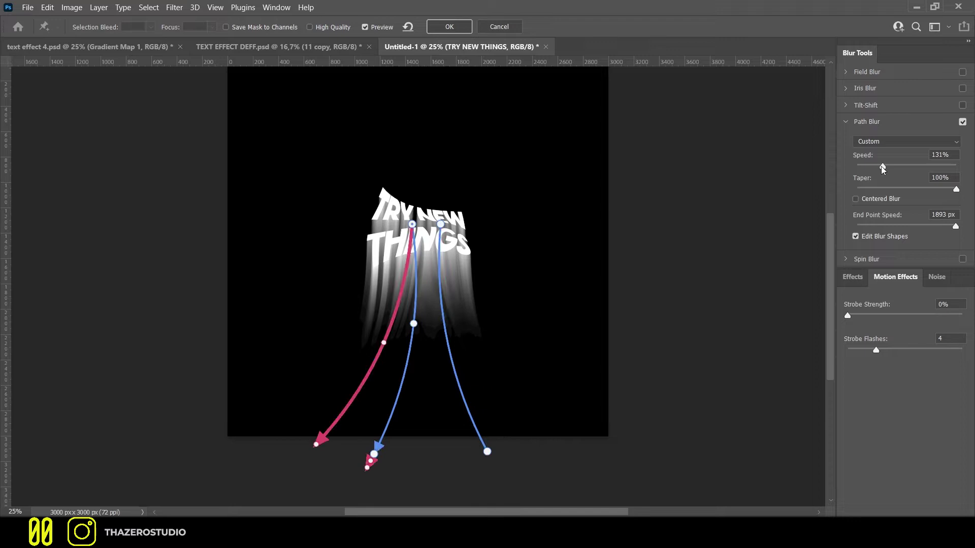
{"action": "mouse_move", "coordinate": [901, 165]}
{"action": "left_mouse_down"}
{"action": "mouse_move", "coordinate": [911, 165]}
{"action": "mouse_move", "coordinate": [903, 163]}
{"action": "left_mouse_up"}
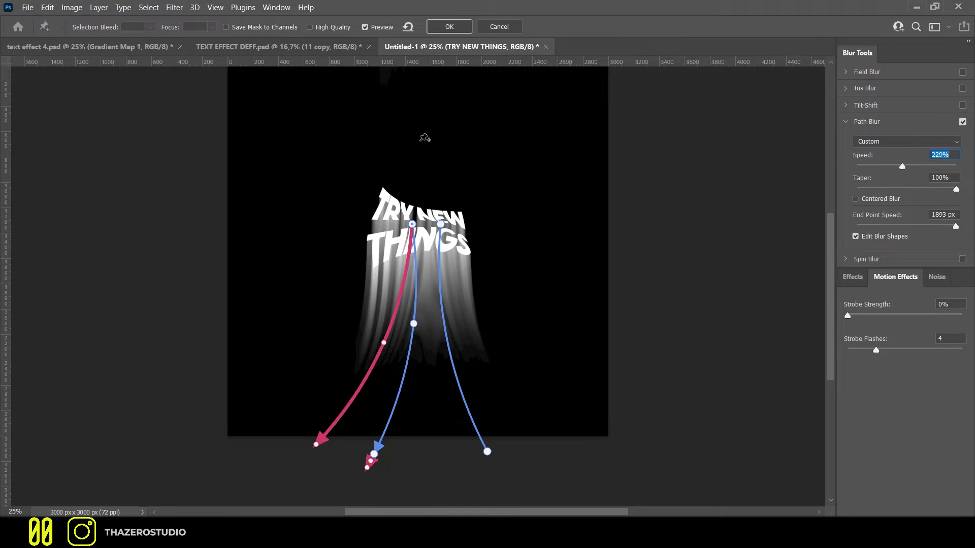
{"action": "left_click", "coordinate": [364, 28]}
{"action": "left_click_drag", "start_coordinate": [413, 225], "coordinate": [385, 222]}
{"action": "left_click_drag", "start_coordinate": [374, 454], "coordinate": [308, 456]}
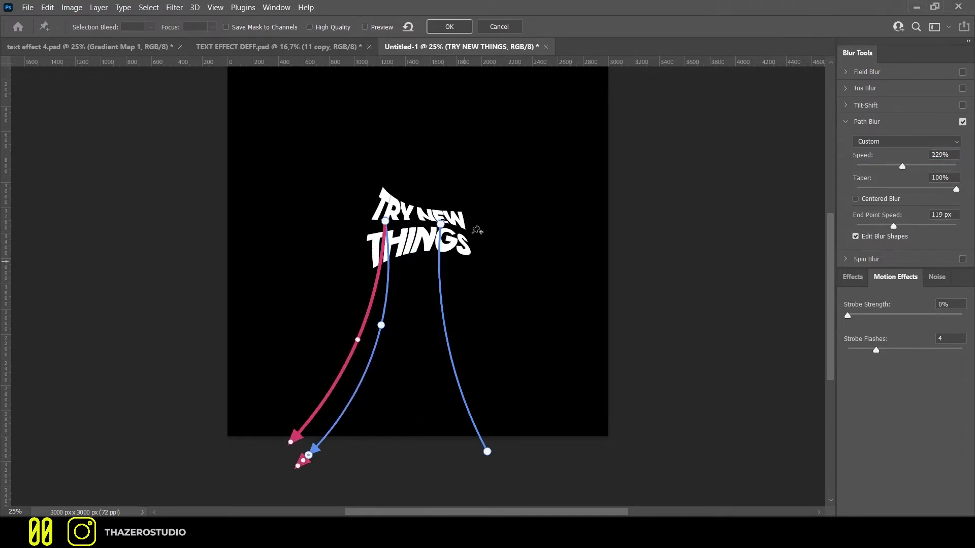
{"action": "left_click_drag", "start_coordinate": [440, 223], "coordinate": [455, 227]}
{"action": "left_click_drag", "start_coordinate": [487, 452], "coordinate": [520, 457]}
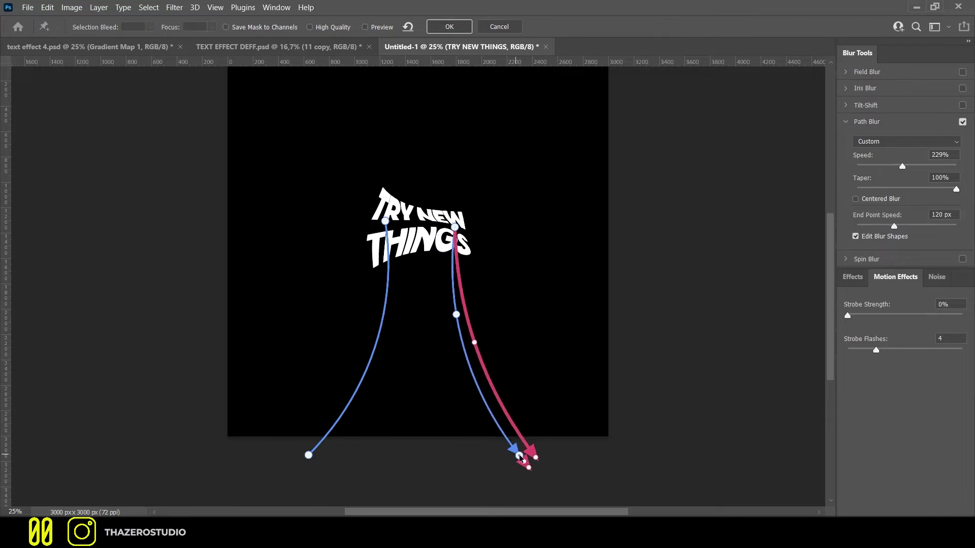
{"action": "left_click", "coordinate": [365, 27]}
{"action": "left_click", "coordinate": [464, 26]}
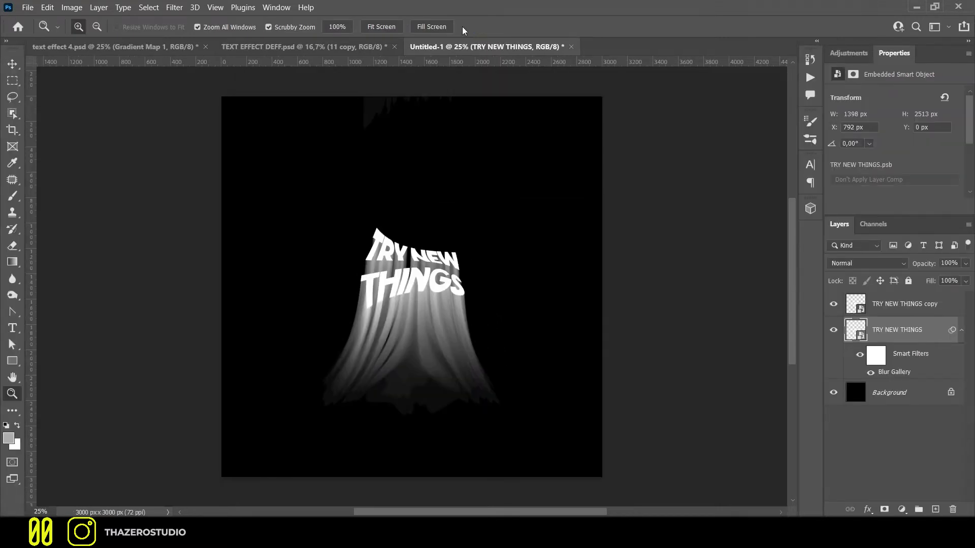
Rasterize the blurred TRY NEW THINGS layer
{"action": "key", "text": "b"}
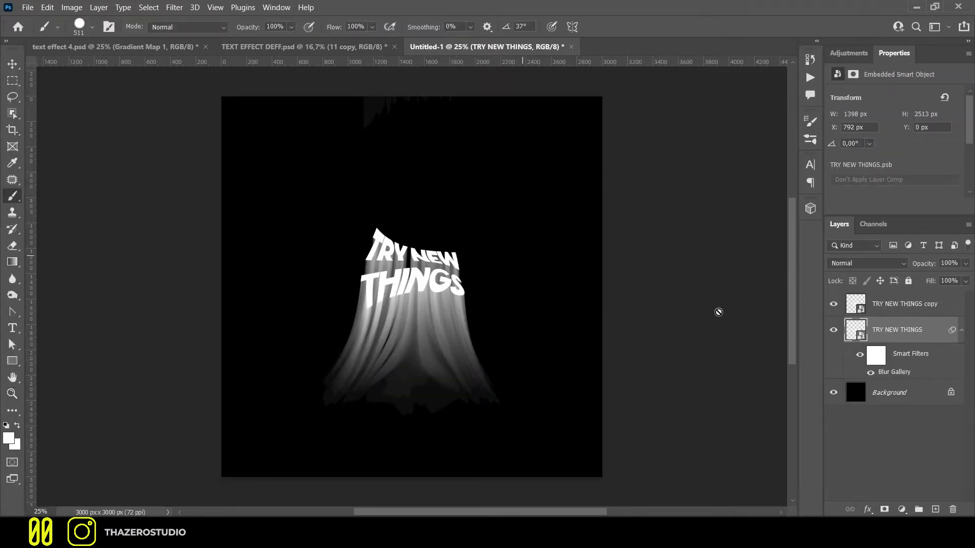
{"action": "left_click", "coordinate": [12, 65]}
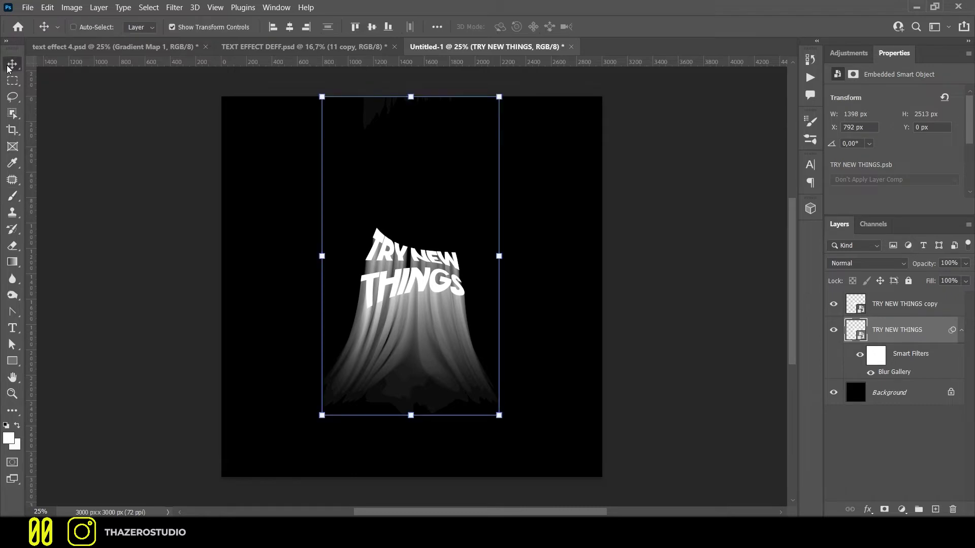
{"action": "right_click", "coordinate": [920, 336]}
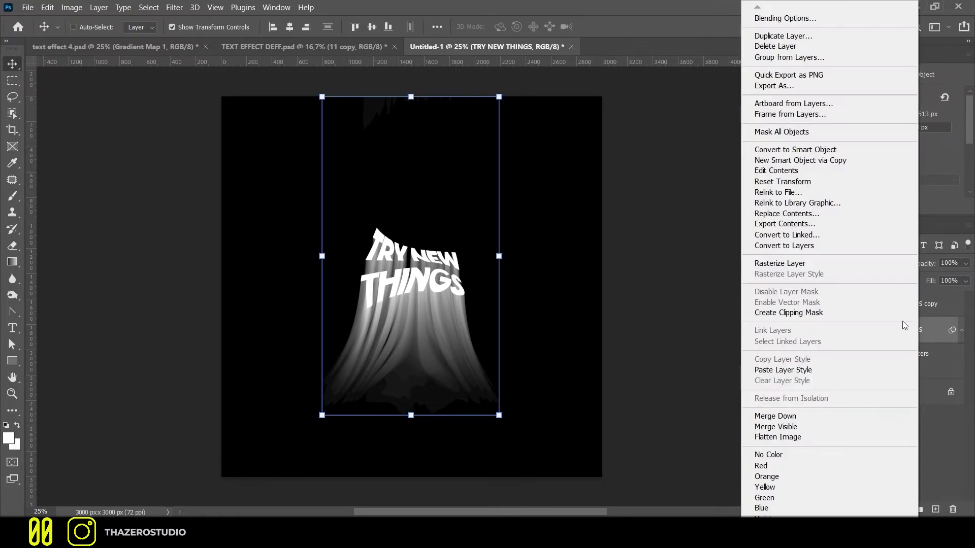
{"action": "left_click", "coordinate": [778, 265]}
Marquee-select the grey smear along the canvas top, delete it, and deselect
{"action": "left_click", "coordinate": [12, 80]}
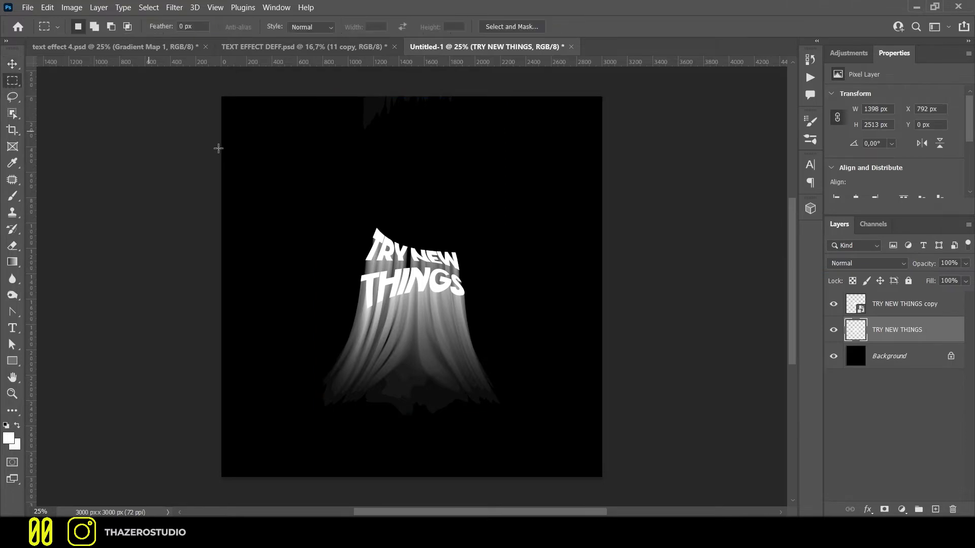
{"action": "left_click_drag", "start_coordinate": [259, 173], "coordinate": [616, 45]}
{"action": "key", "text": "Delete"}
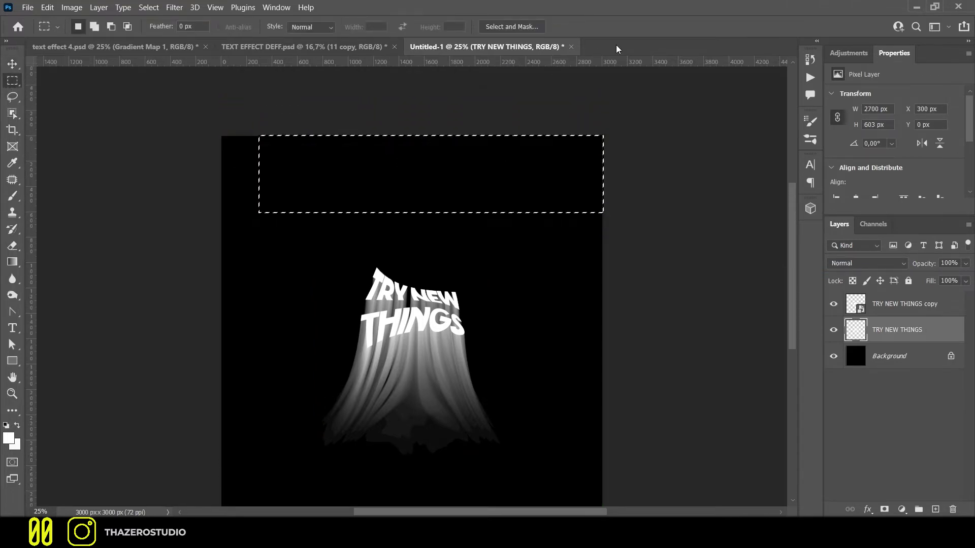
{"action": "scroll", "coordinate": [261, 235], "scroll_direction": "down", "scroll_amount": 1}
{"action": "left_click", "coordinate": [411, 231]}
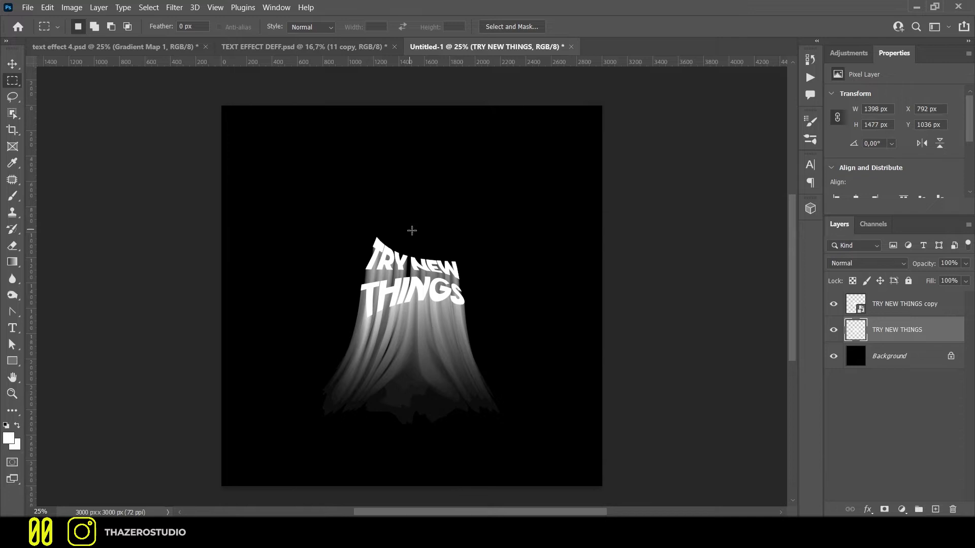
Load the text pixels as a selection, add a white Color Fill 1 layer, and hide it
{"action": "left_click", "coordinate": [858, 330], "text": "ctrl"}
{"action": "left_click", "coordinate": [903, 509]}
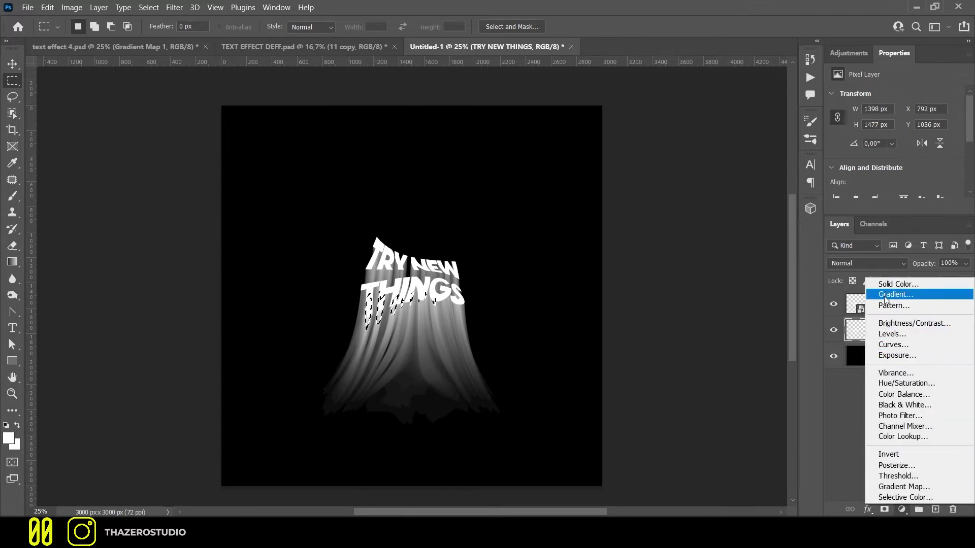
{"action": "left_click", "coordinate": [889, 282]}
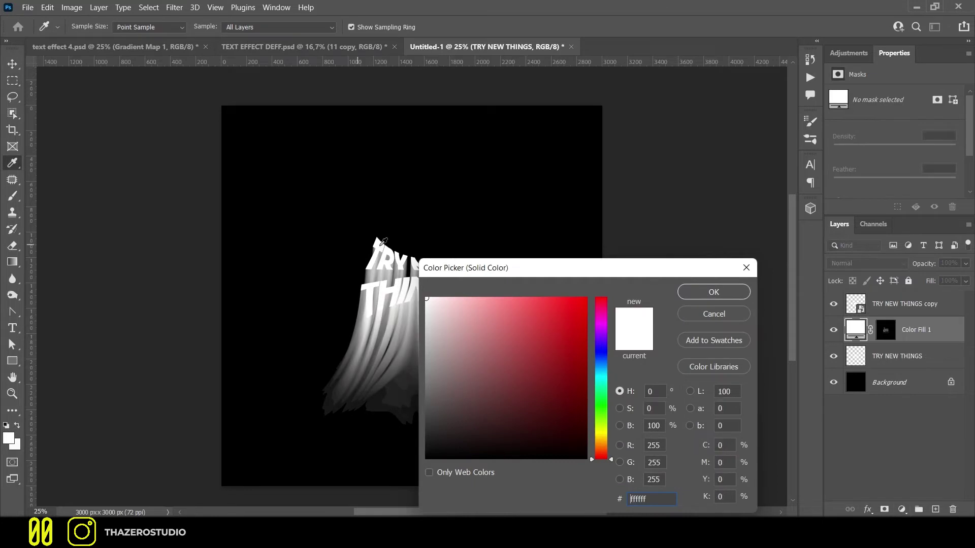
{"action": "left_click", "coordinate": [708, 292]}
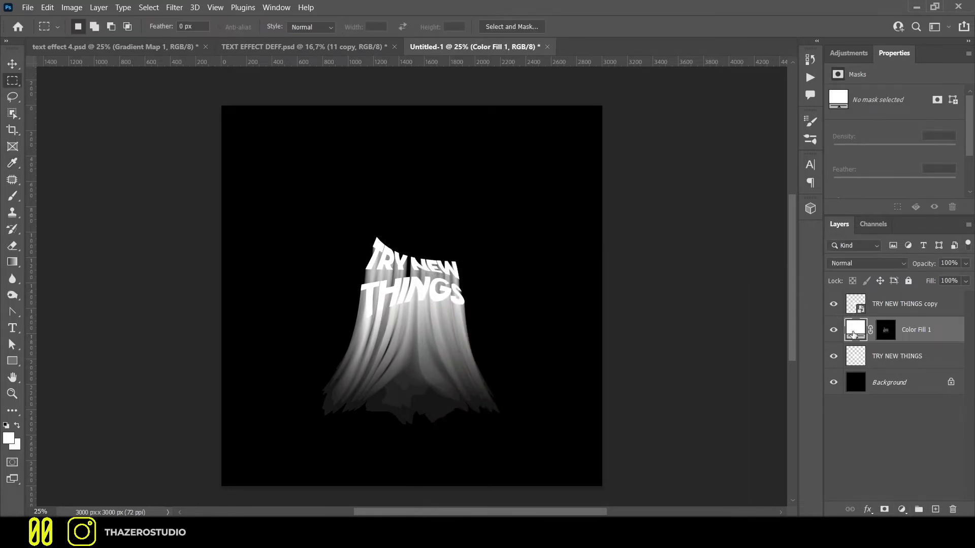
{"action": "left_click", "coordinate": [834, 332]}
Duplicate the text layer twice and the Background, then merge them into 'TRY NEW THINGS copy 3'
{"action": "left_click", "coordinate": [885, 357]}
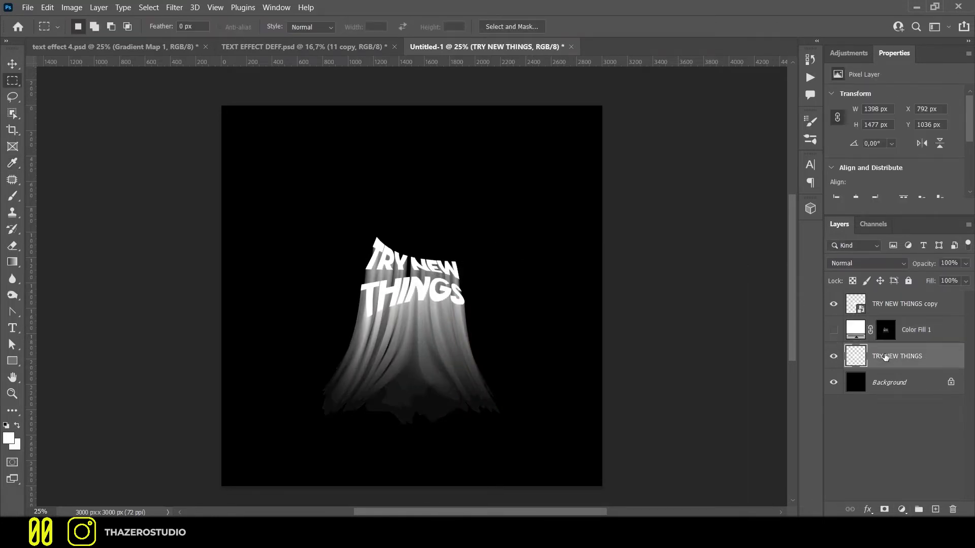
{"action": "key", "text": "ctrl+j"}
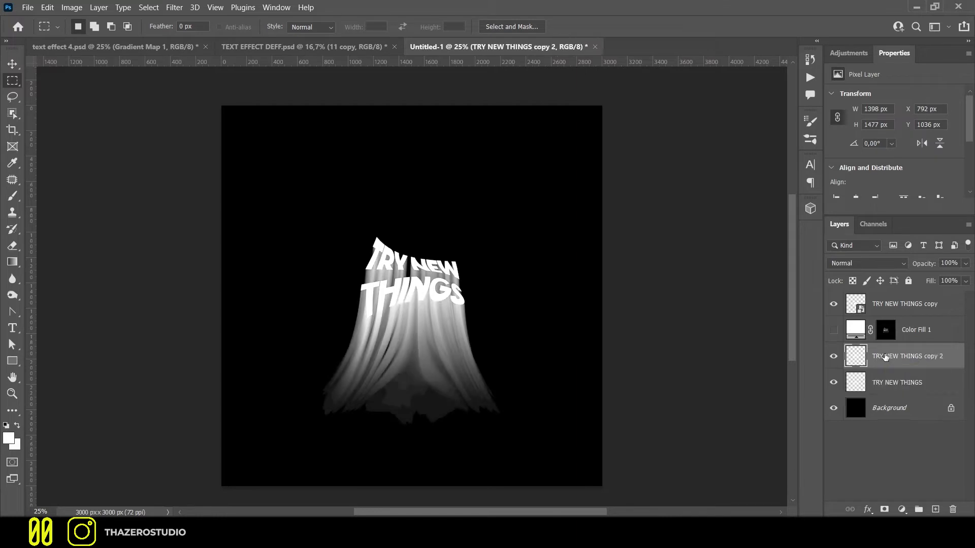
{"action": "key", "text": "ctrl+j"}
{"action": "left_click", "coordinate": [904, 431]}
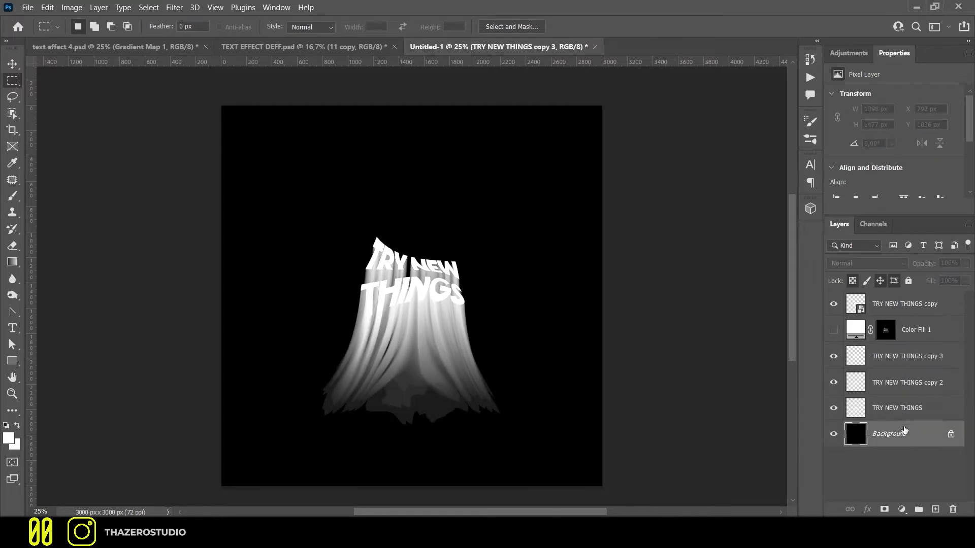
{"action": "key", "text": "ctrl+j"}
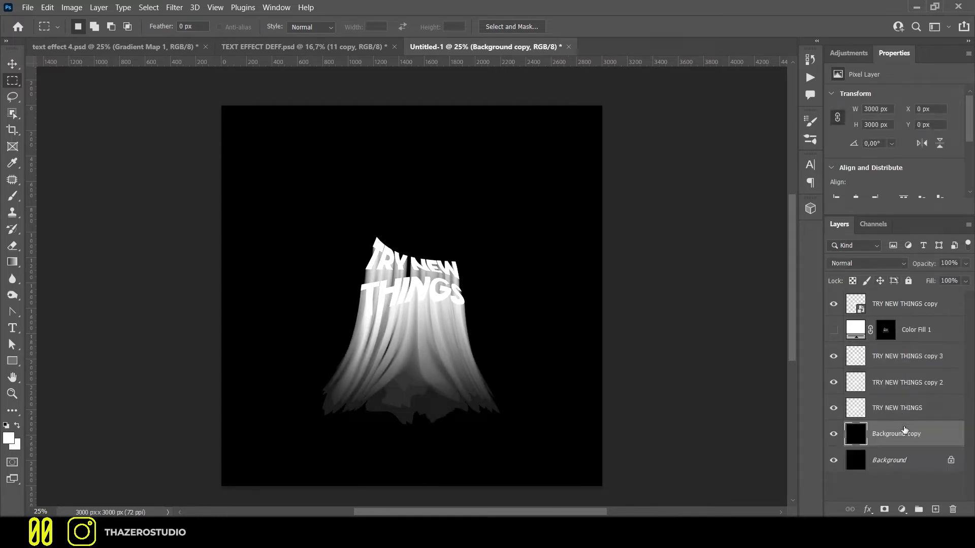
{"action": "left_click", "coordinate": [899, 361], "text": "shift"}
{"action": "right_click", "coordinate": [894, 357]}
{"action": "left_click", "coordinate": [788, 377]}
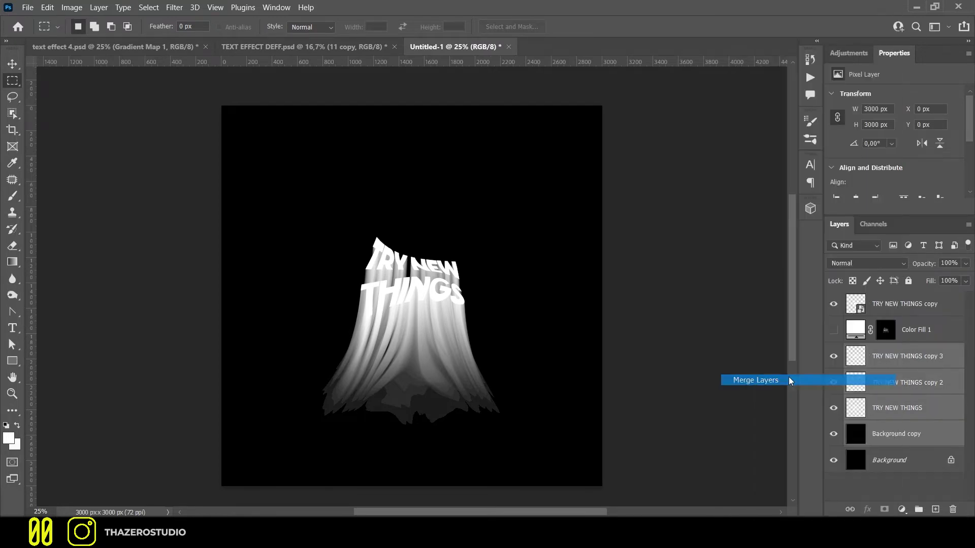
Select the melt's brightest areas with Select > Color Range, raising Fuzziness
{"action": "left_click", "coordinate": [175, 6]}
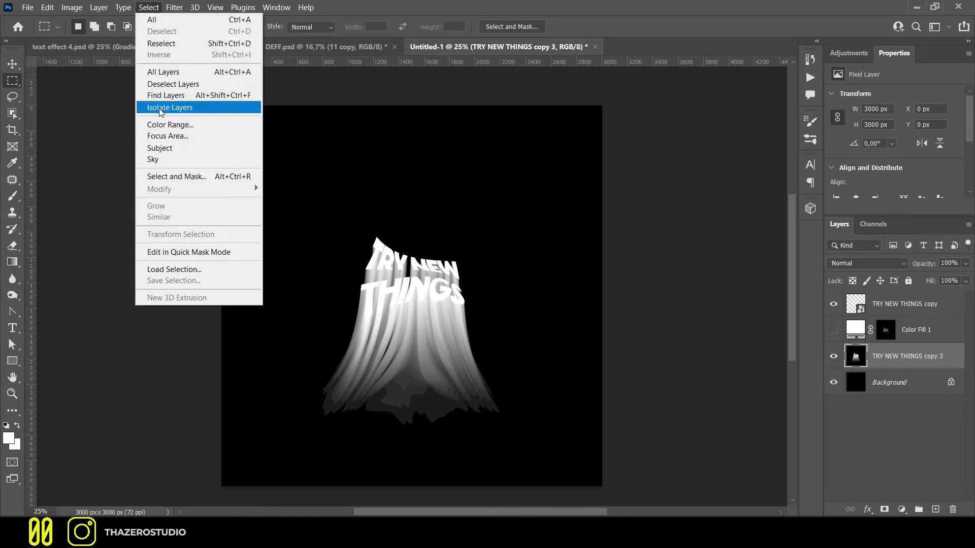
{"action": "left_click", "coordinate": [173, 125]}
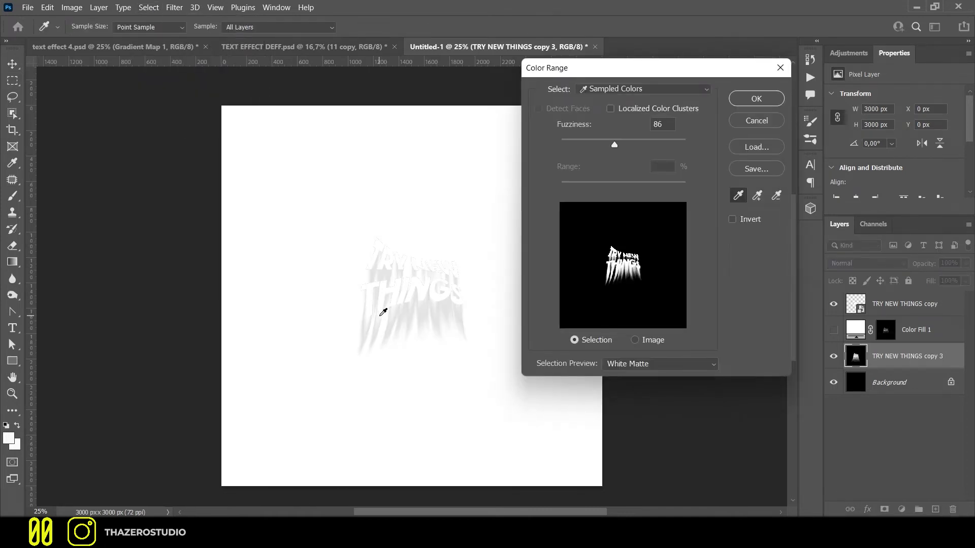
{"action": "mouse_move", "coordinate": [612, 142]}
{"action": "left_mouse_down"}
{"action": "mouse_move", "coordinate": [599, 139]}
{"action": "mouse_move", "coordinate": [610, 140]}
{"action": "left_mouse_up"}
{"action": "left_click", "coordinate": [758, 98]}
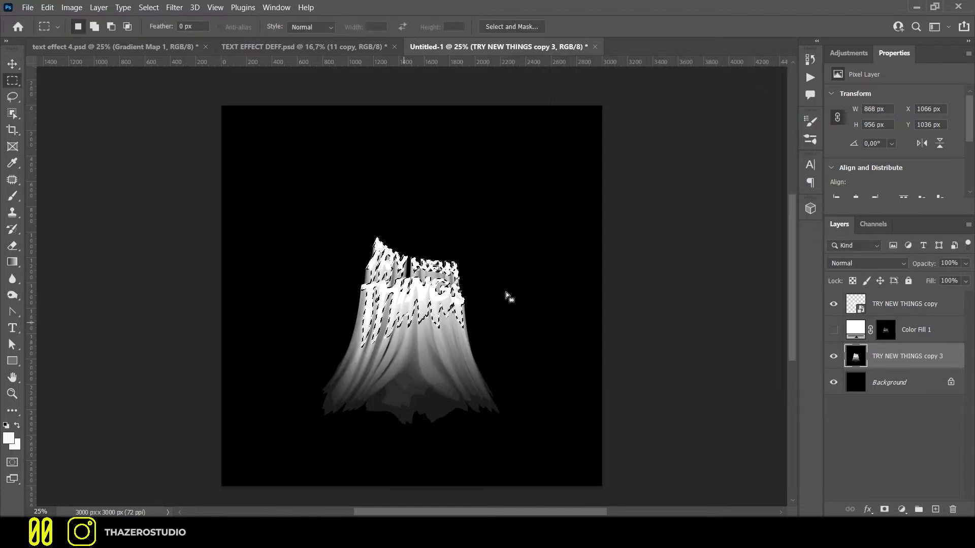
Add a white Color Fill 2 above Color Fill 1, then hide it and the melt copy
{"action": "left_click", "coordinate": [902, 509]}
{"action": "left_click", "coordinate": [897, 286]}
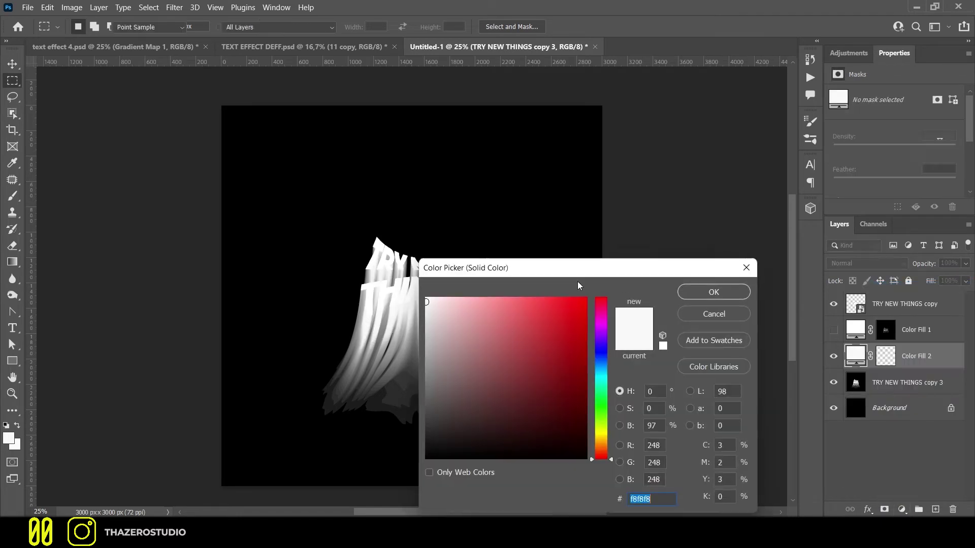
{"action": "left_click", "coordinate": [685, 291]}
{"action": "left_click_drag", "start_coordinate": [940, 357], "coordinate": [920, 321]}
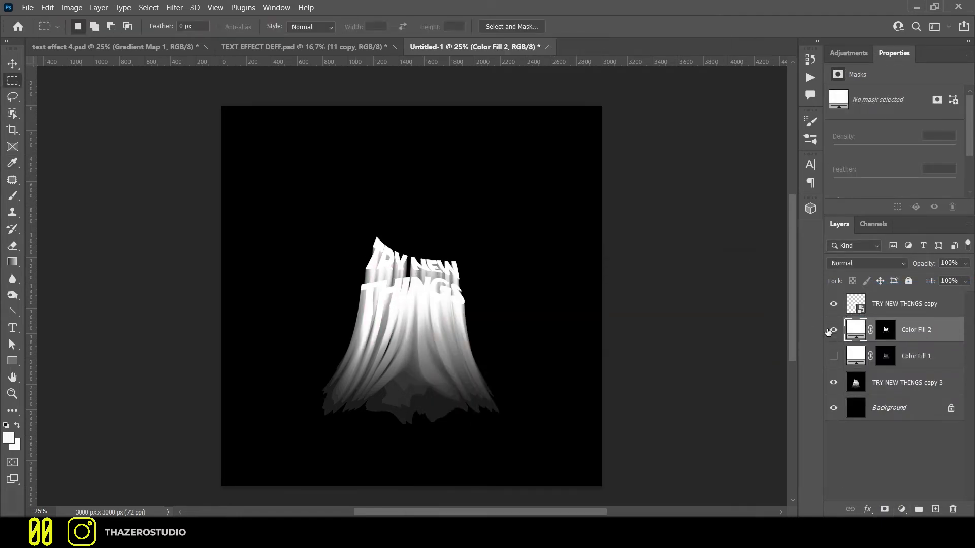
{"action": "left_click_drag", "start_coordinate": [828, 332], "coordinate": [833, 383]}
Show Color Fill 1, stretch it with the text copy to about 216%, and move both up about 252 px
{"action": "left_click", "coordinate": [917, 355], "text": "shift"}
{"action": "left_click", "coordinate": [905, 304], "text": "ctrl"}
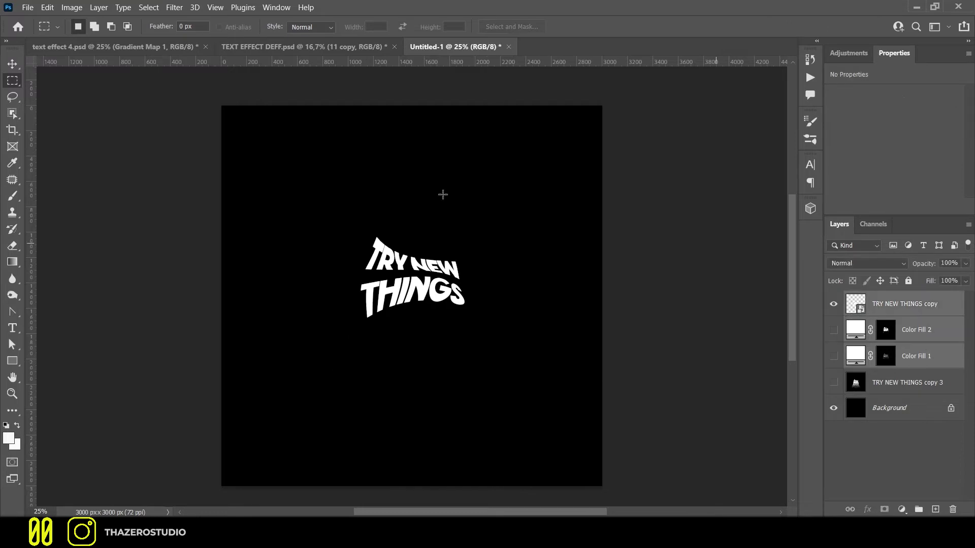
{"action": "key", "text": "v"}
{"action": "scroll", "coordinate": [433, 407], "scroll_direction": "down", "scroll_amount": 1}
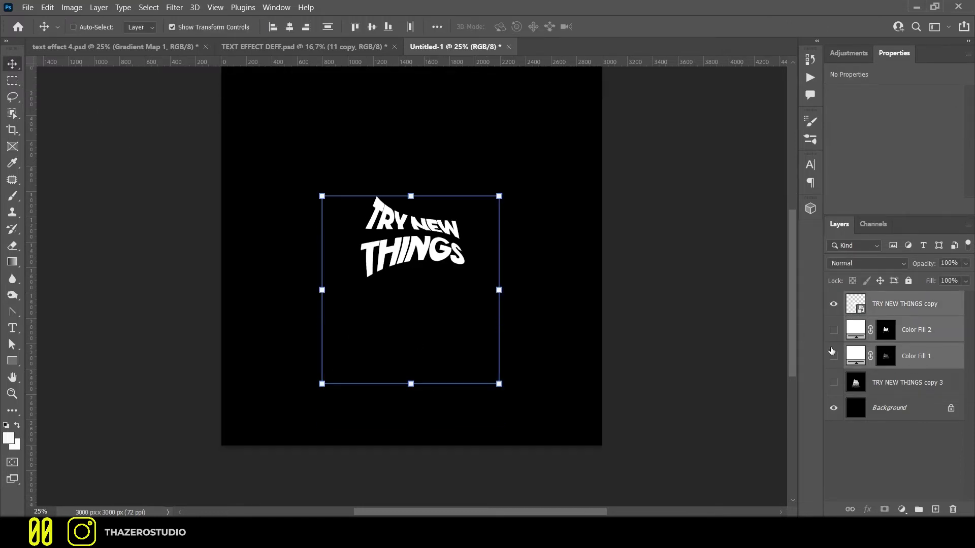
{"action": "left_click", "coordinate": [833, 356]}
{"action": "scroll", "coordinate": [424, 341], "scroll_direction": "down", "scroll_amount": 1}
{"action": "left_click_drag", "start_coordinate": [411, 322], "coordinate": [422, 503]}
{"action": "scroll", "coordinate": [463, 405], "scroll_direction": "up", "scroll_amount": 1}
{"action": "left_click_drag", "start_coordinate": [410, 225], "coordinate": [410, 184]}
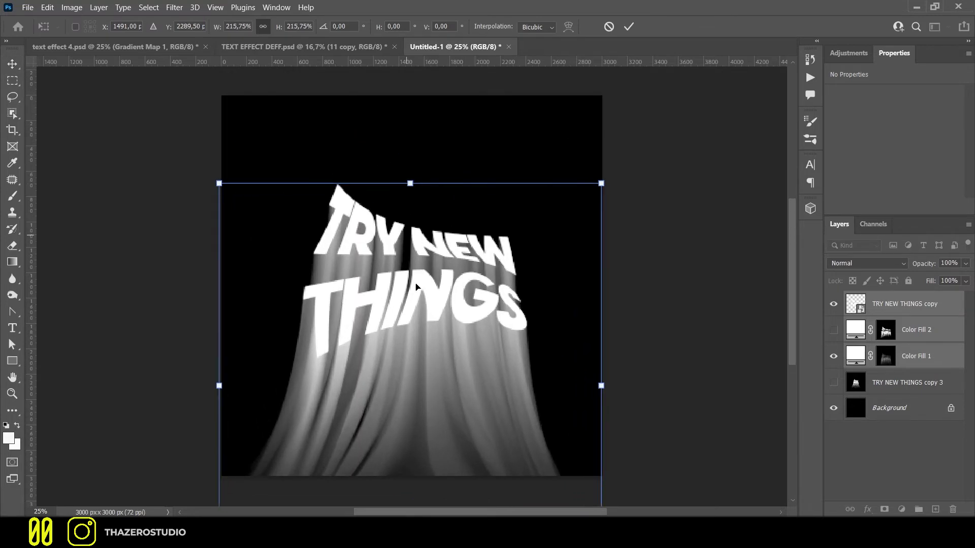
{"action": "left_click_drag", "start_coordinate": [415, 287], "coordinate": [423, 334]}
{"action": "scroll", "coordinate": [425, 338], "scroll_direction": "up", "scroll_amount": 1}
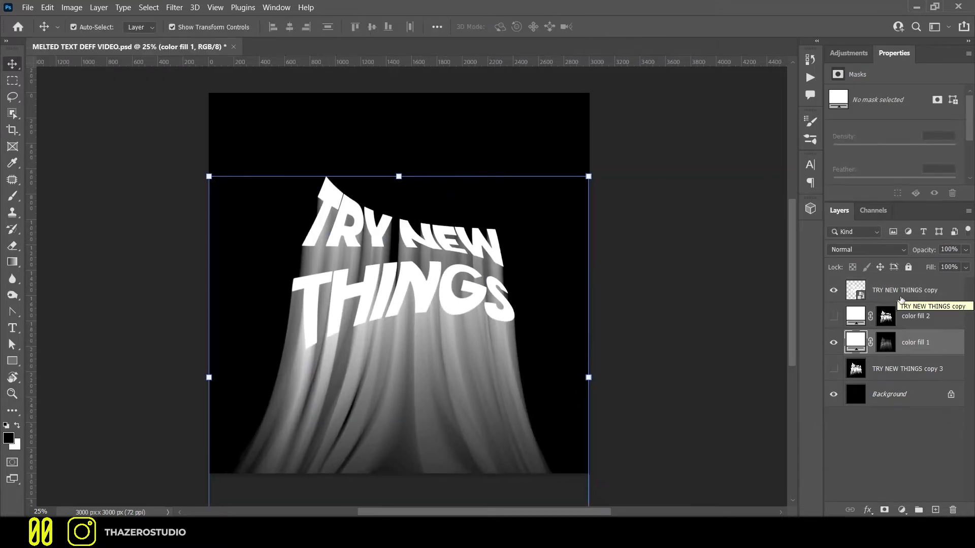
Delete the TRY NEW THINGS copy 3 layer and toggle color fill 2 and the text copy to compare
{"action": "left_click", "coordinate": [889, 377]}
{"action": "key", "text": "Delete"}
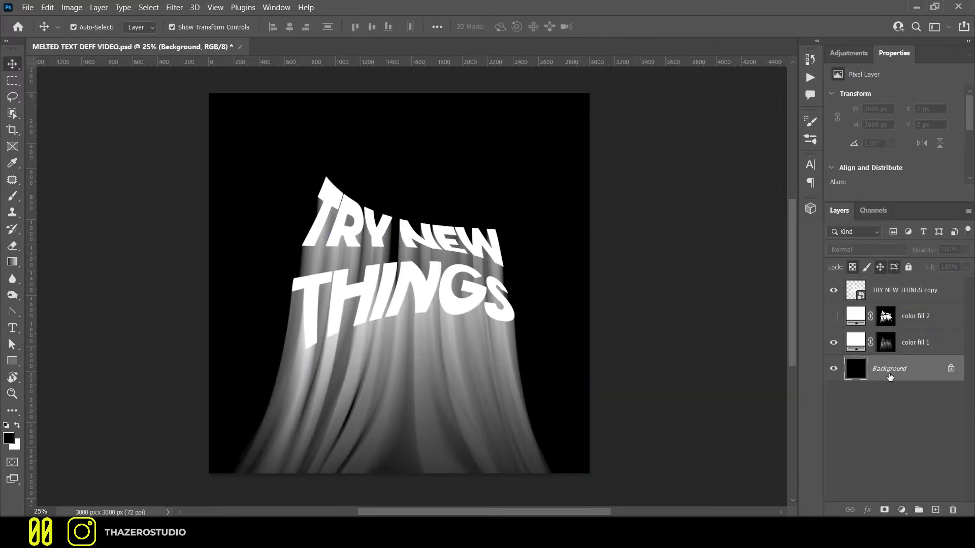
{"action": "left_click", "coordinate": [837, 317]}
{"action": "left_click", "coordinate": [837, 317]}
{"action": "left_click", "coordinate": [837, 318]}
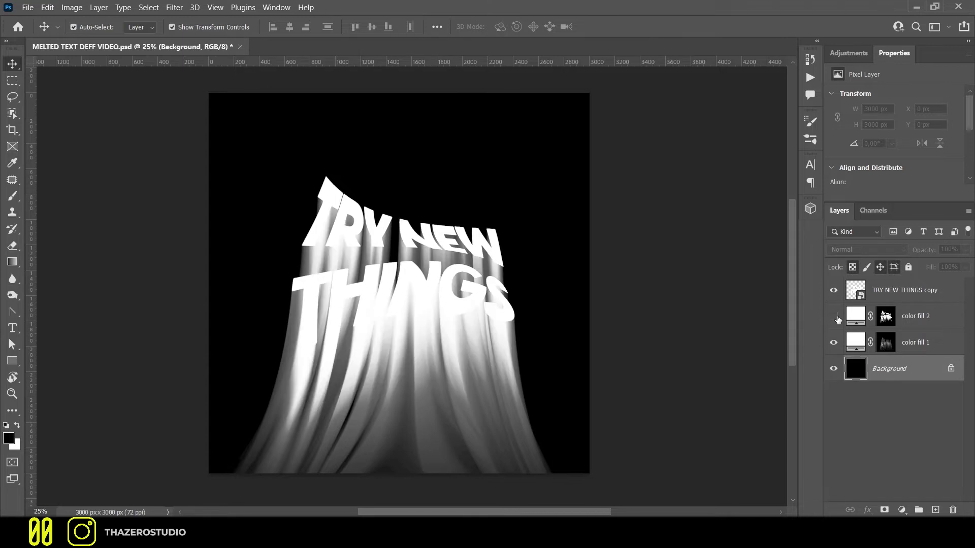
{"action": "left_click", "coordinate": [837, 317]}
{"action": "left_click", "coordinate": [834, 290]}
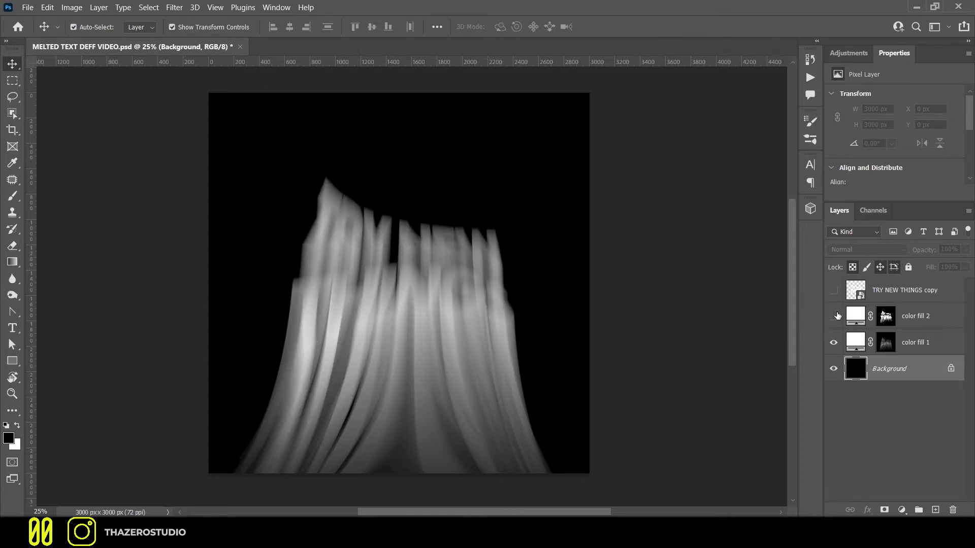
{"action": "left_click", "coordinate": [837, 317]}
{"action": "left_click", "coordinate": [834, 290]}
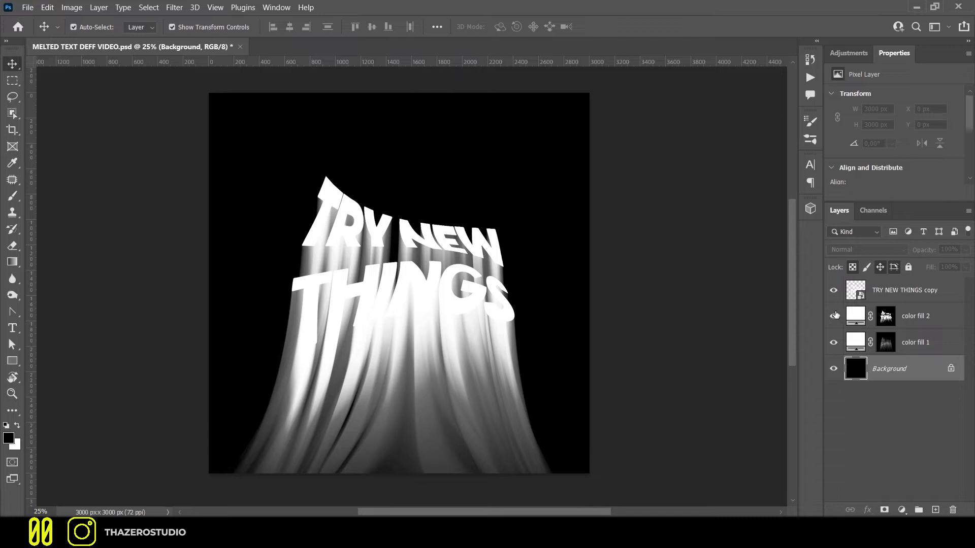
{"action": "left_click", "coordinate": [835, 316]}
Rename the TRY NEW THINGS copy layer to TEXT and color fill 2 to LIGHT TEXT
{"action": "left_click", "coordinate": [922, 288]}
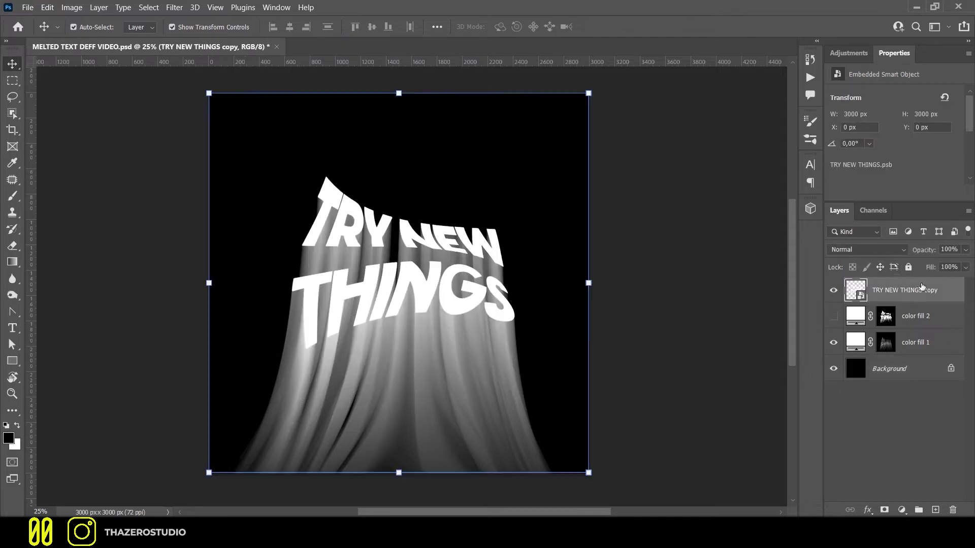
{"action": "double_click", "coordinate": [906, 292]}
{"action": "type", "text": "TEXT"}
{"action": "double_click", "coordinate": [923, 316]}
{"action": "left_click_drag", "start_coordinate": [934, 316], "coordinate": [902, 316]}
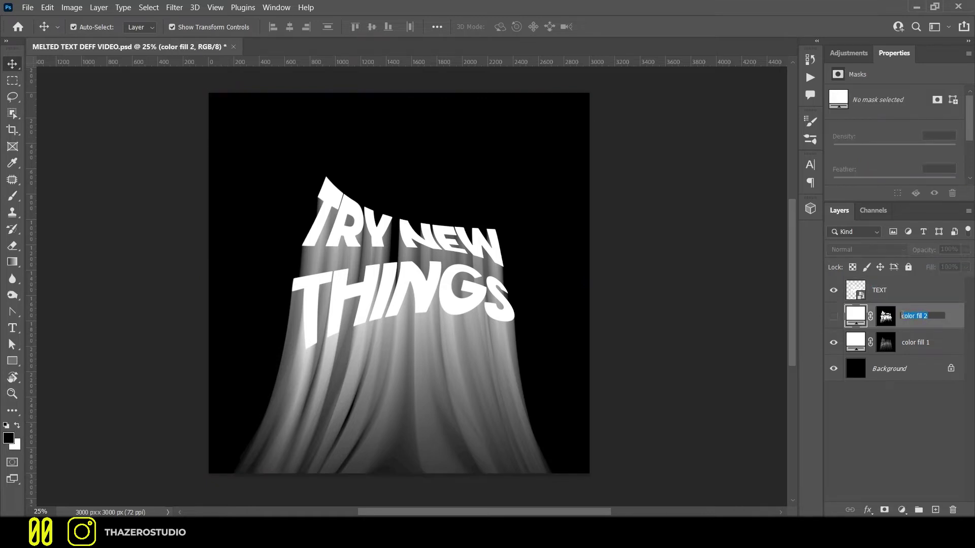
{"action": "type", "text": "LIGHT TEXT"}
{"action": "left_click", "coordinate": [916, 345]}
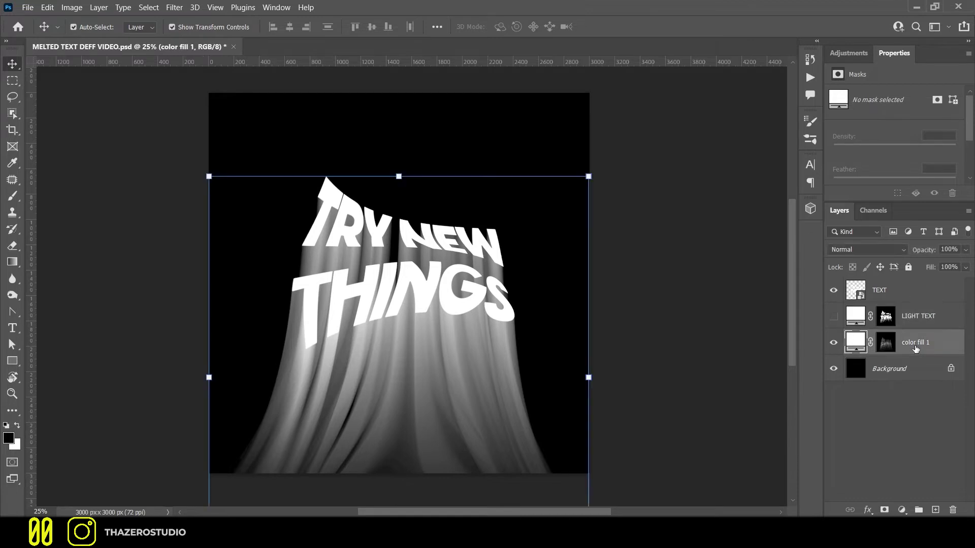
Rename color fill 1 to BG TEXT and hide the TEXT and LIGHT TEXT layers
{"action": "double_click", "coordinate": [916, 345]}
{"action": "type", "text": "BG TEXT"}
{"action": "key", "text": "Return"}
{"action": "left_click", "coordinate": [833, 316]}
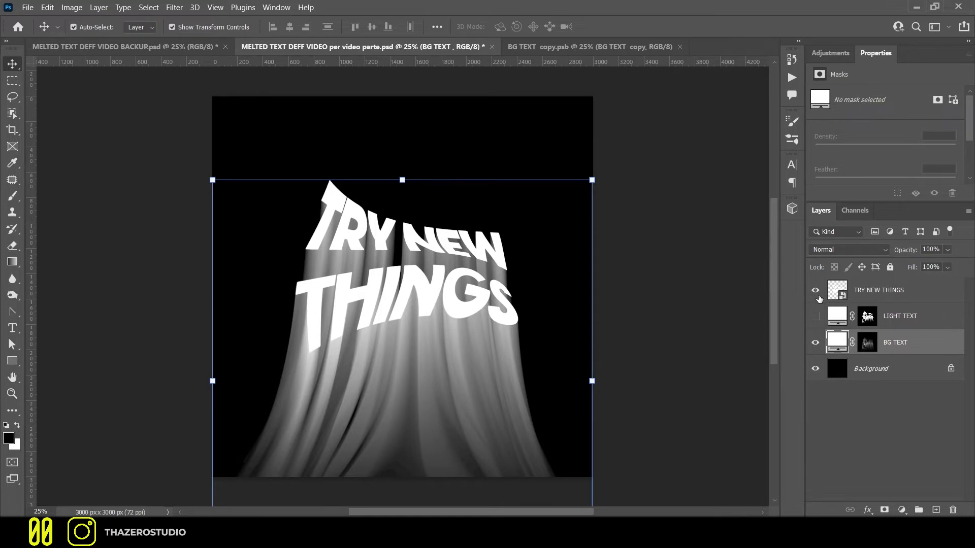
{"action": "left_click_drag", "start_coordinate": [815, 289], "coordinate": [815, 316]}
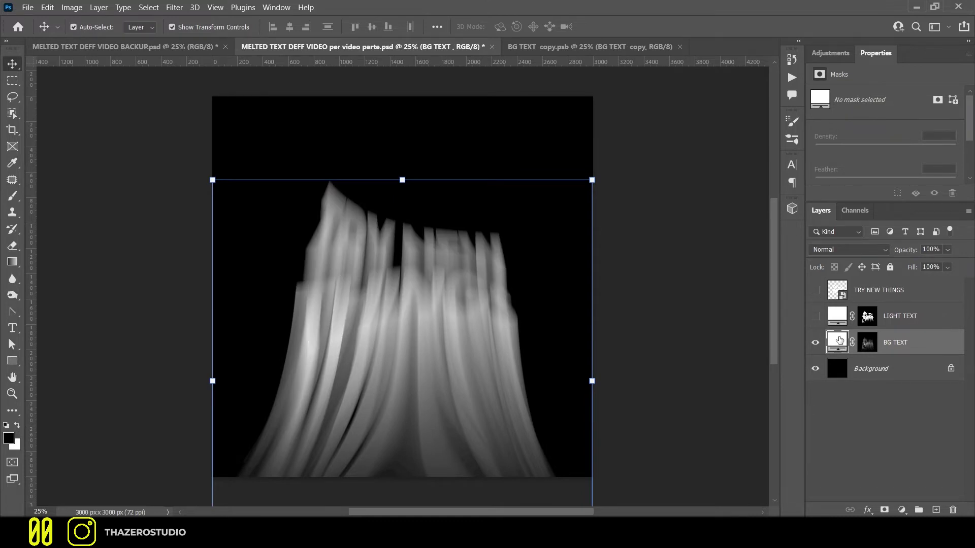
Set the BG TEXT fill colour to black (#000000) so the melt blends into the canvas
{"action": "double_click", "coordinate": [839, 343]}
{"action": "left_click_drag", "start_coordinate": [528, 360], "coordinate": [392, 488]}
{"action": "left_click", "coordinate": [690, 292]}
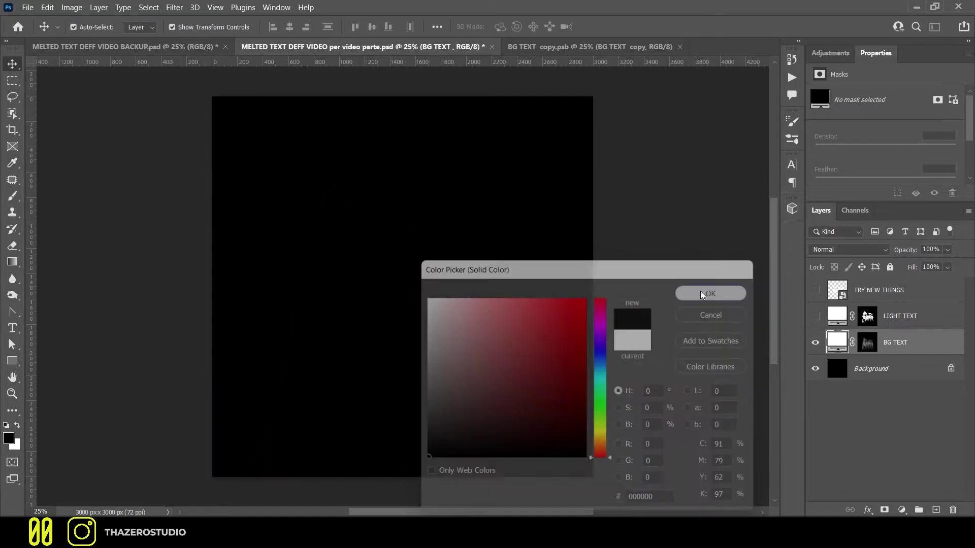
{"action": "double_click", "coordinate": [923, 346]}
{"action": "left_click", "coordinate": [900, 157]}
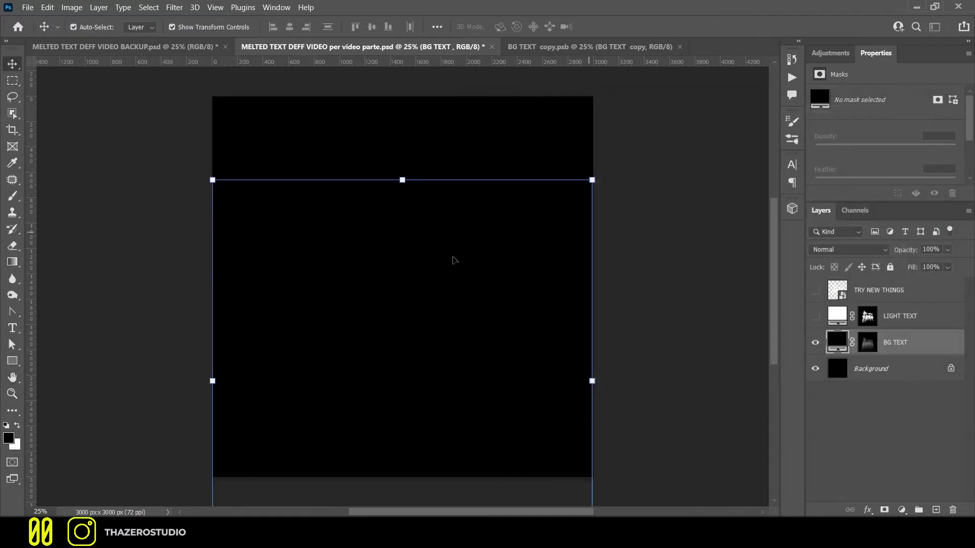
{"action": "left_click_drag", "start_coordinate": [453, 257], "coordinate": [315, 263]}
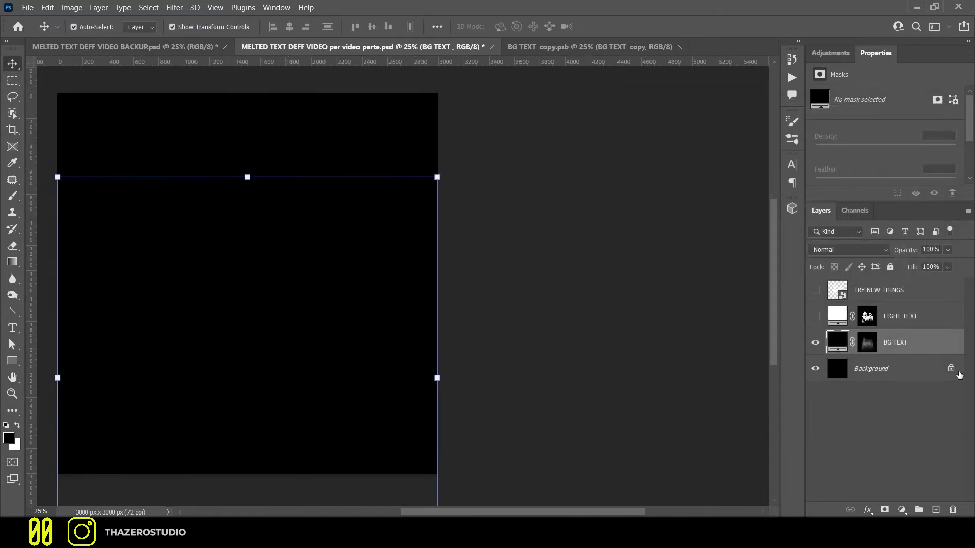
Add a default white Outer Glow to BG TEXT with Normal blend mode and 100% opacity
{"action": "double_click", "coordinate": [929, 344]}
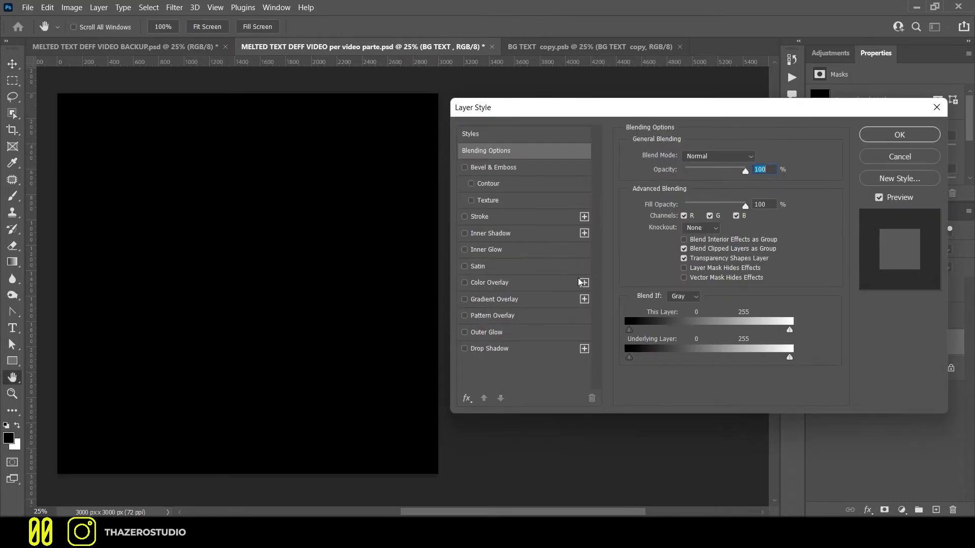
{"action": "left_click", "coordinate": [464, 332]}
{"action": "left_click", "coordinate": [509, 333]}
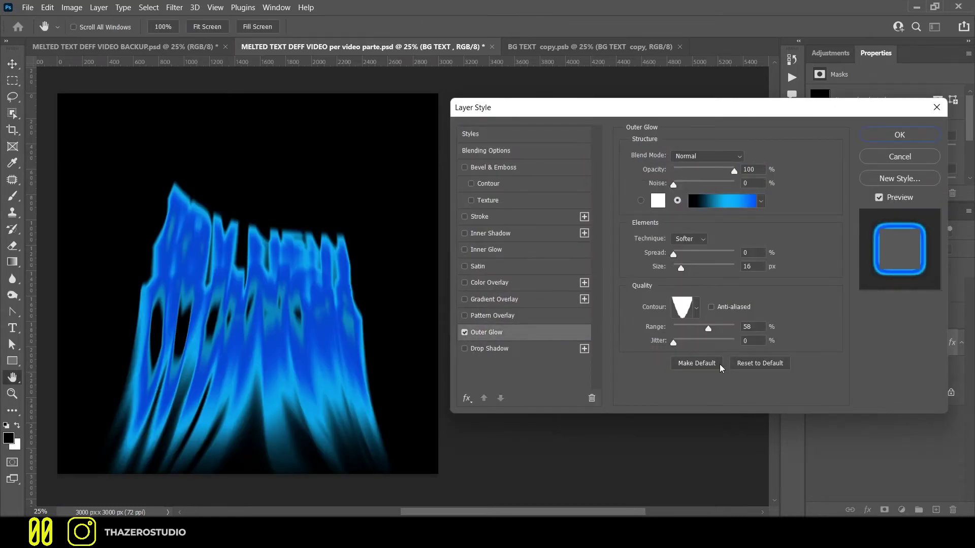
{"action": "left_click", "coordinate": [745, 363]}
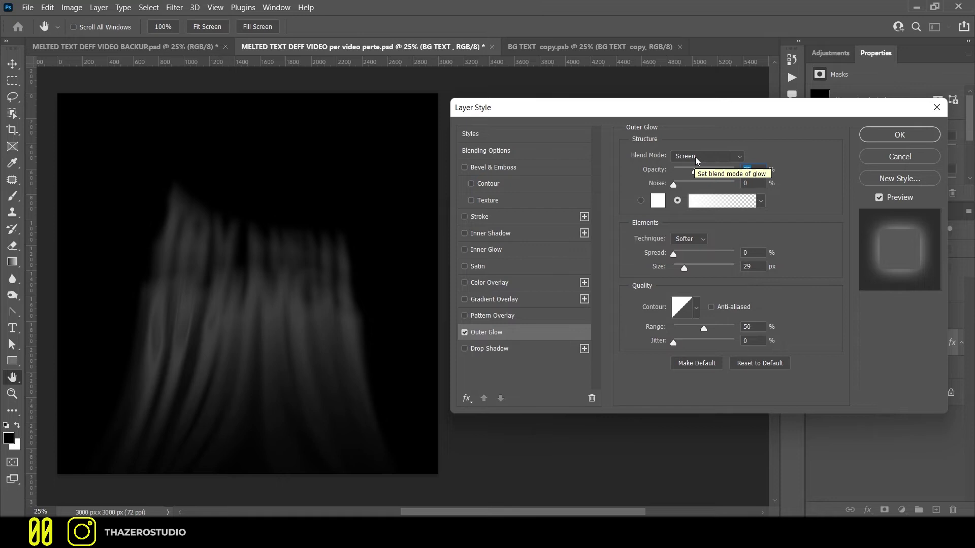
{"action": "left_click", "coordinate": [696, 158]}
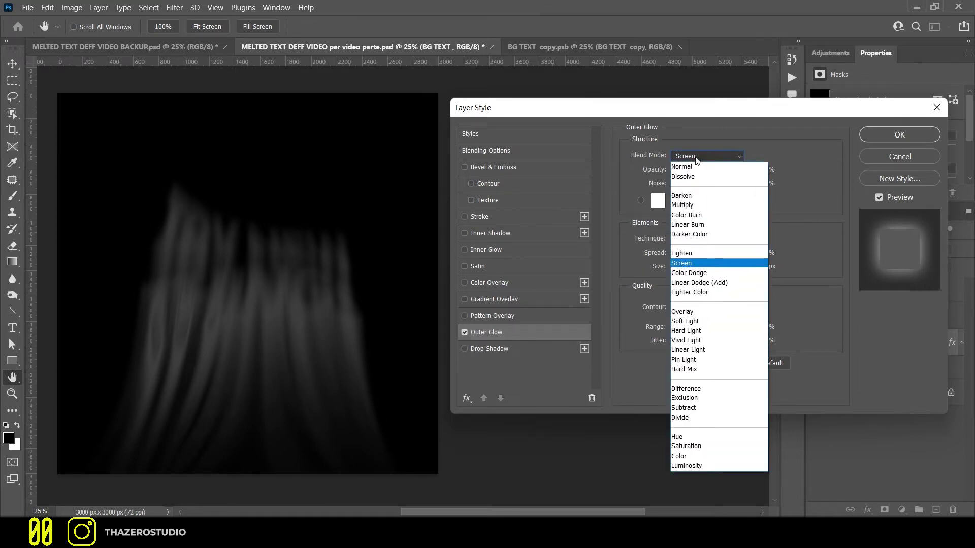
{"action": "left_click", "coordinate": [693, 168]}
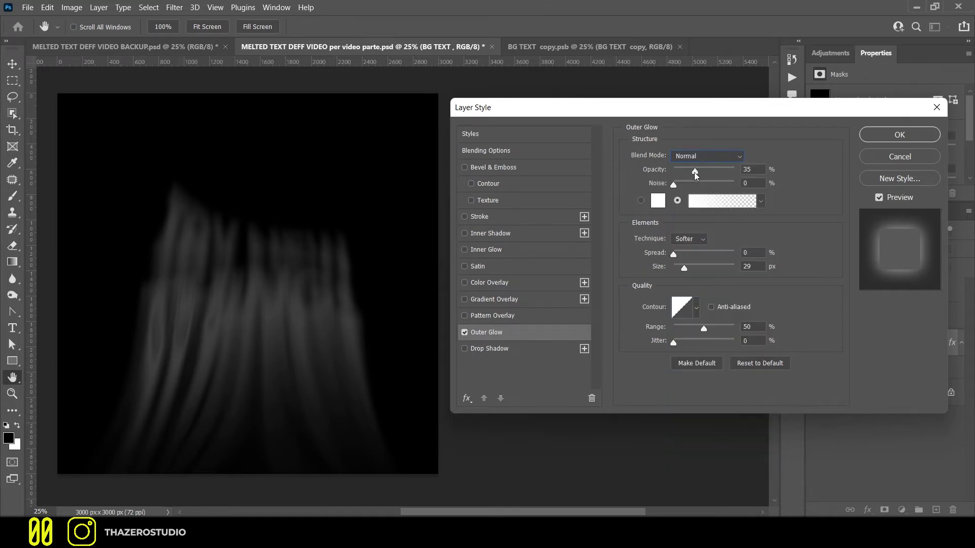
{"action": "left_click_drag", "start_coordinate": [695, 175], "coordinate": [742, 173]}
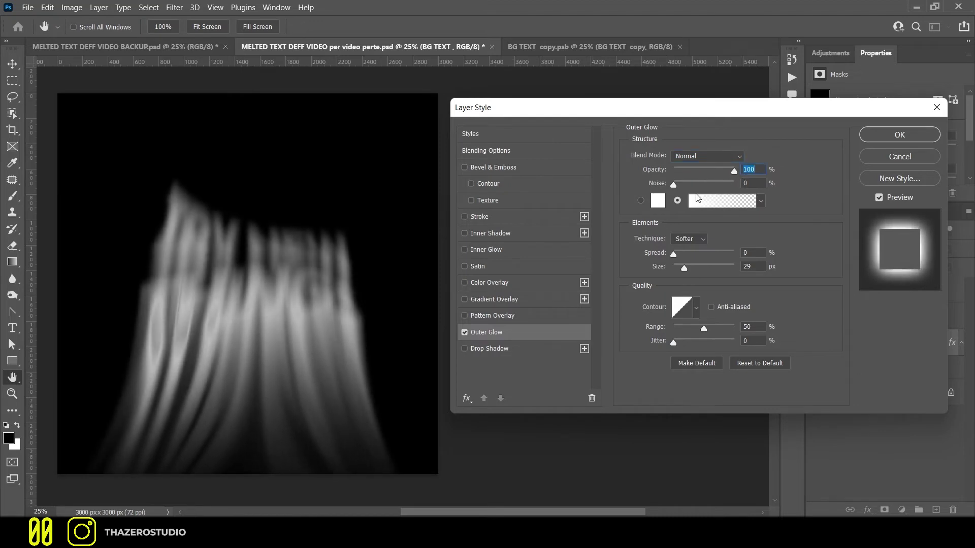
Apply the Blue_14 gradient preset to the glow and add a black stop at the far left
{"action": "left_click", "coordinate": [714, 199]}
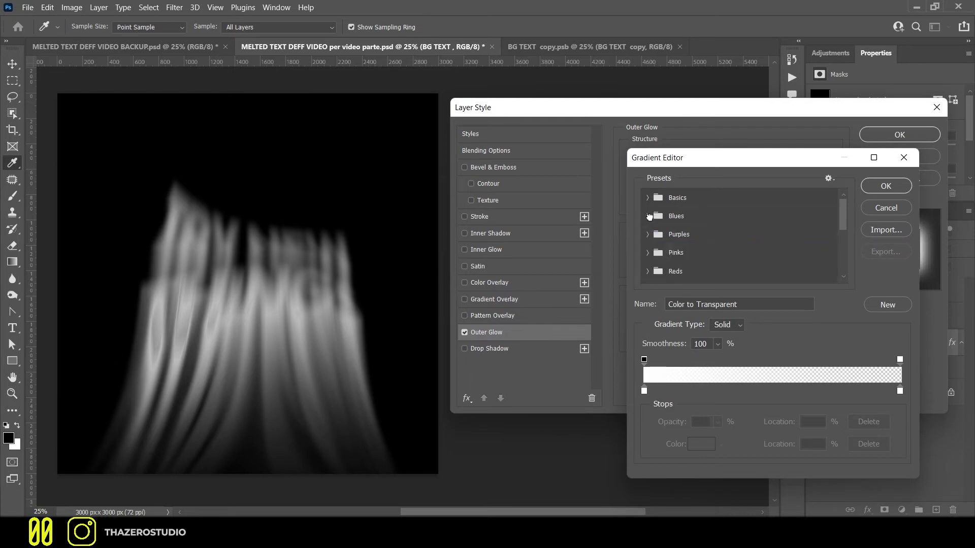
{"action": "left_click", "coordinate": [648, 216]}
{"action": "left_click", "coordinate": [746, 258]}
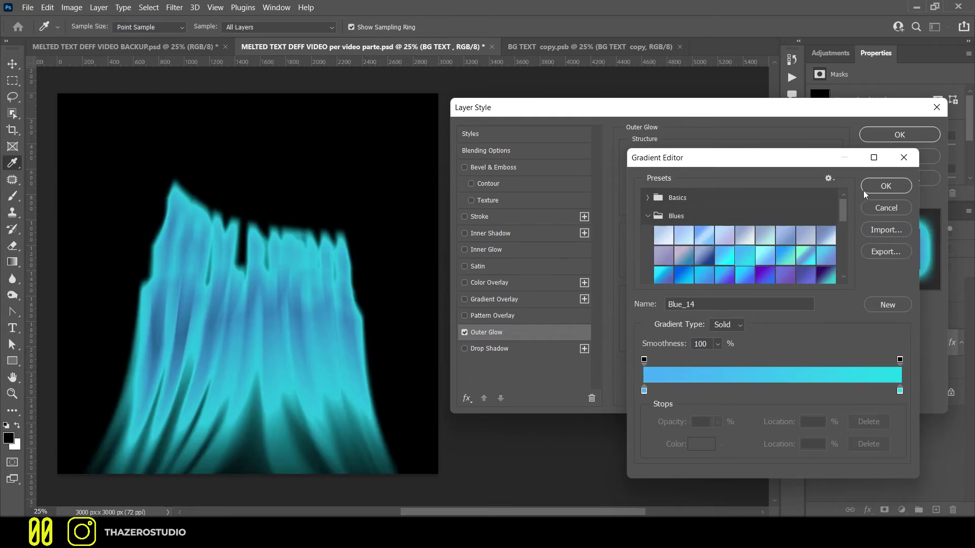
{"action": "left_click_drag", "start_coordinate": [645, 391], "coordinate": [773, 391]}
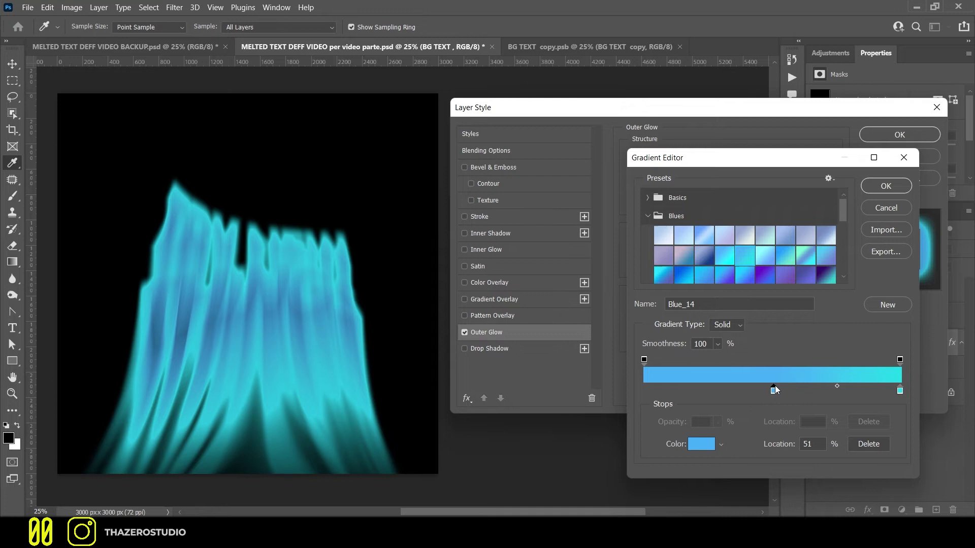
{"action": "left_click_drag", "start_coordinate": [650, 391], "coordinate": [644, 392]}
{"action": "double_click", "coordinate": [645, 392]}
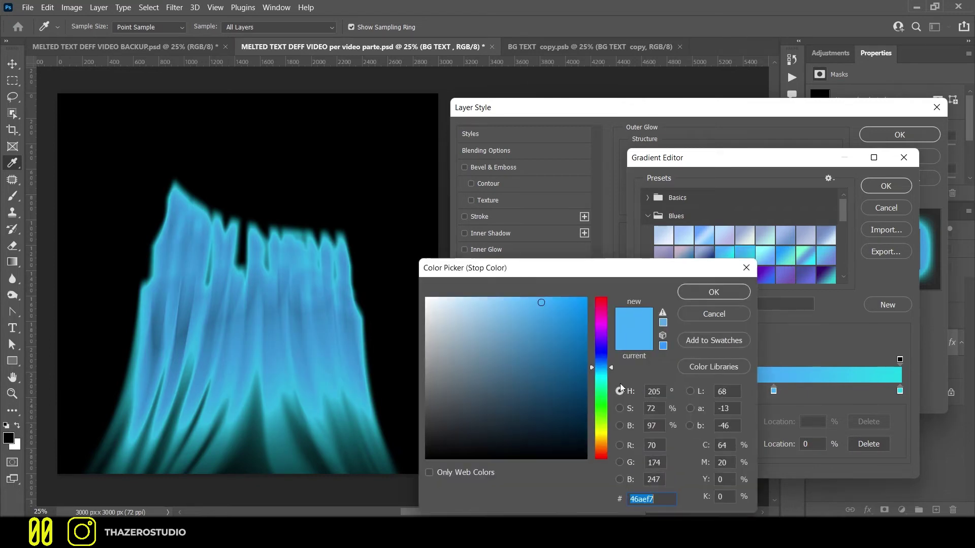
{"action": "left_click_drag", "start_coordinate": [542, 304], "coordinate": [405, 478]}
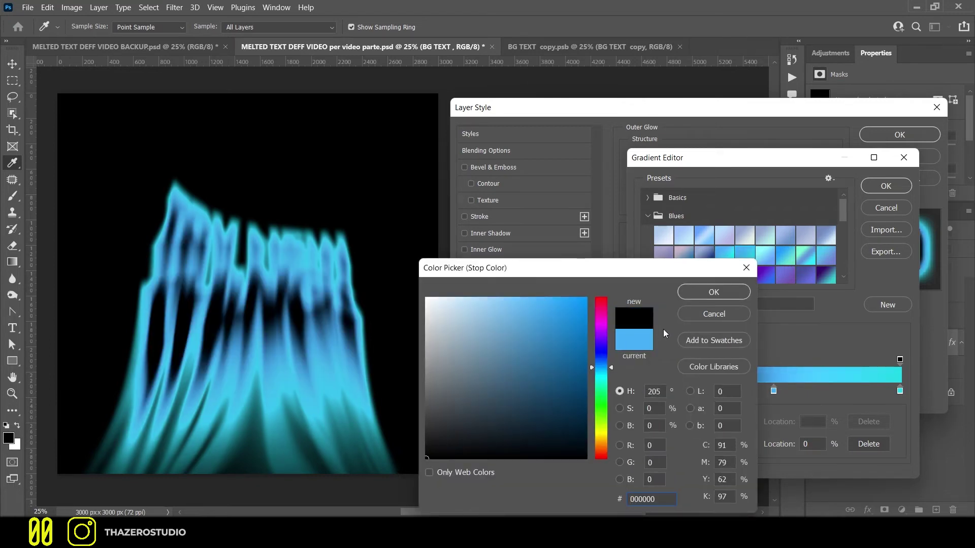
{"action": "left_click", "coordinate": [691, 293]}
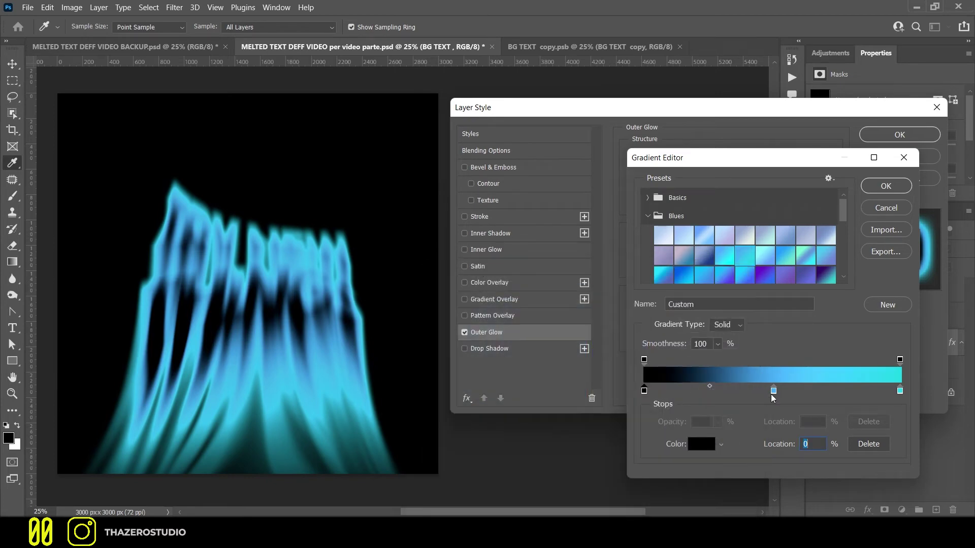
Set the middle stop at 50% to #00a8ff and the end stop to #0054ff
{"action": "left_click", "coordinate": [774, 391]}
{"action": "type", "text": "50"}
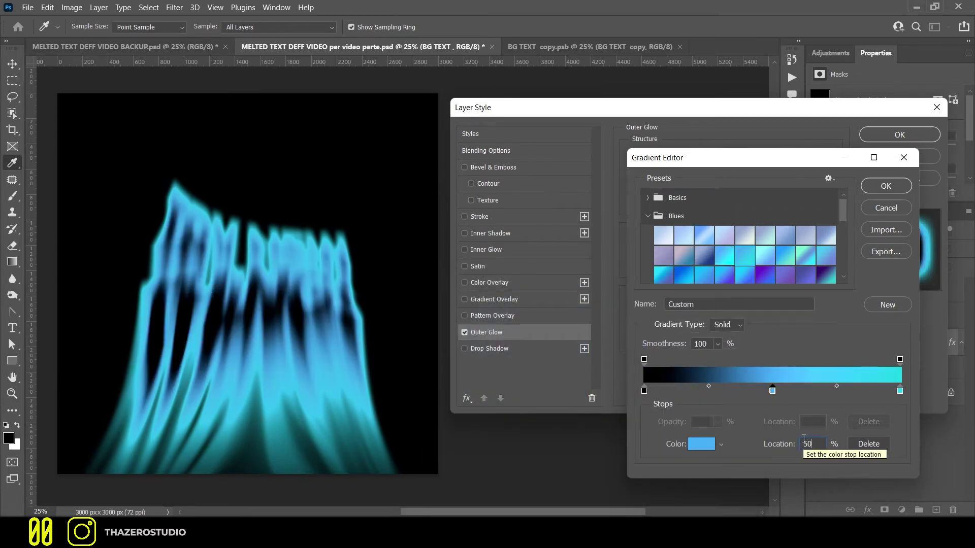
{"action": "left_click", "coordinate": [773, 391]}
{"action": "double_click", "coordinate": [773, 391]}
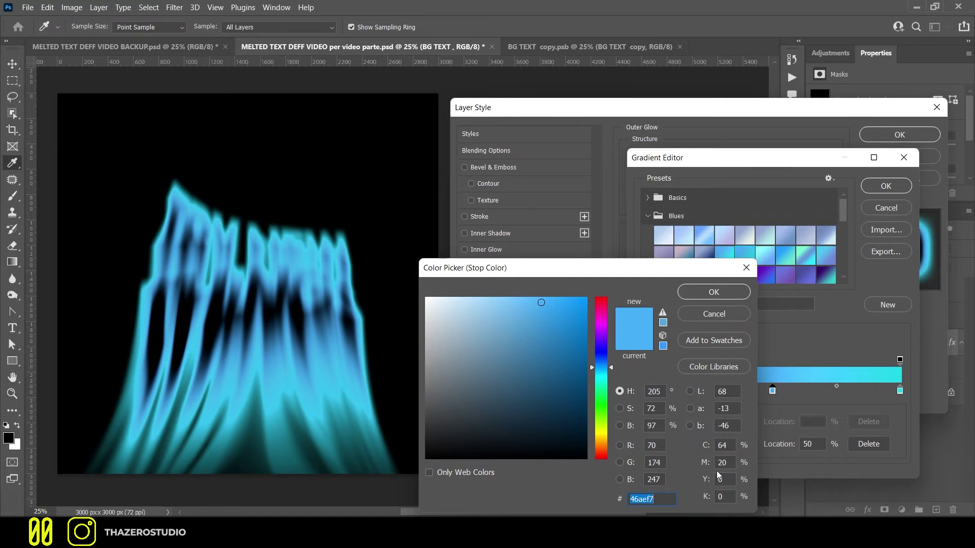
{"action": "type", "text": "00"}
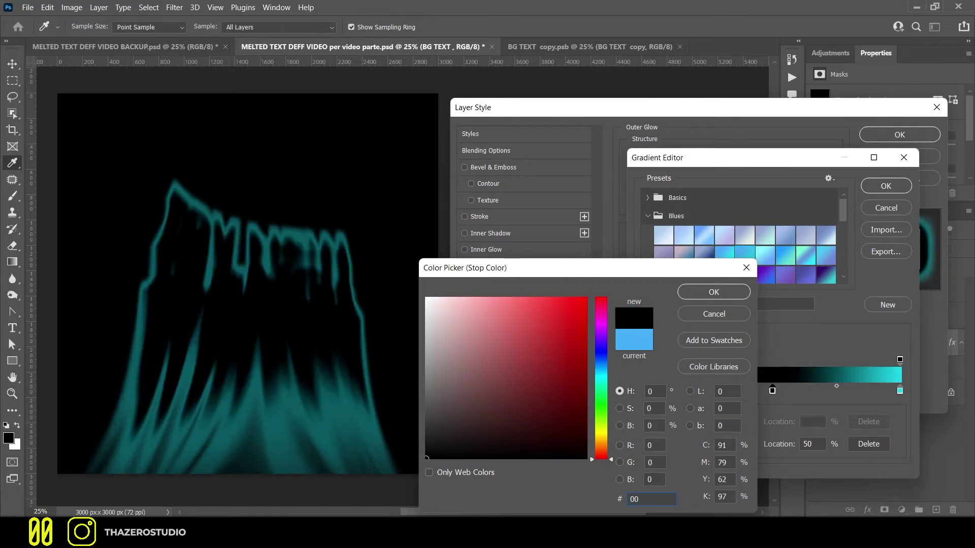
{"action": "type", "text": "a8ff"}
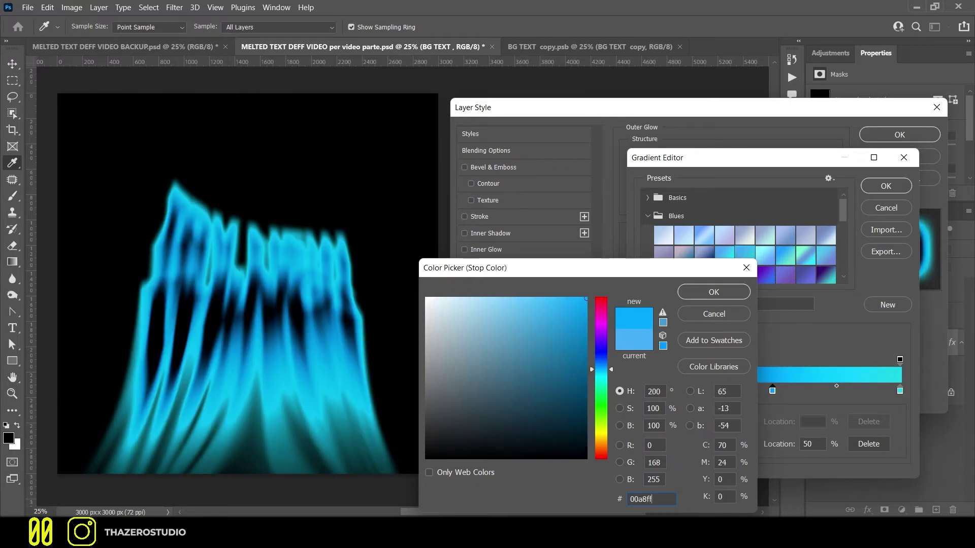
{"action": "left_click", "coordinate": [708, 292]}
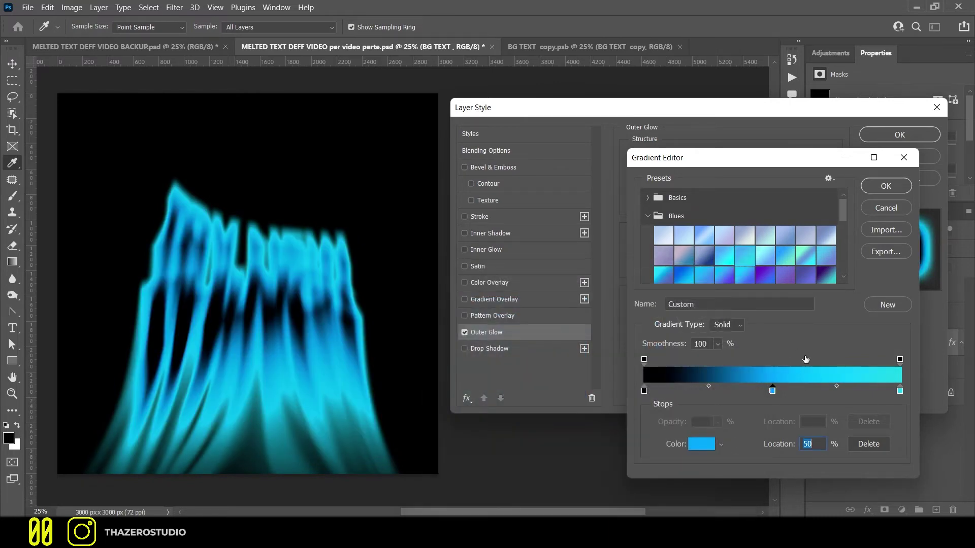
{"action": "double_click", "coordinate": [900, 391]}
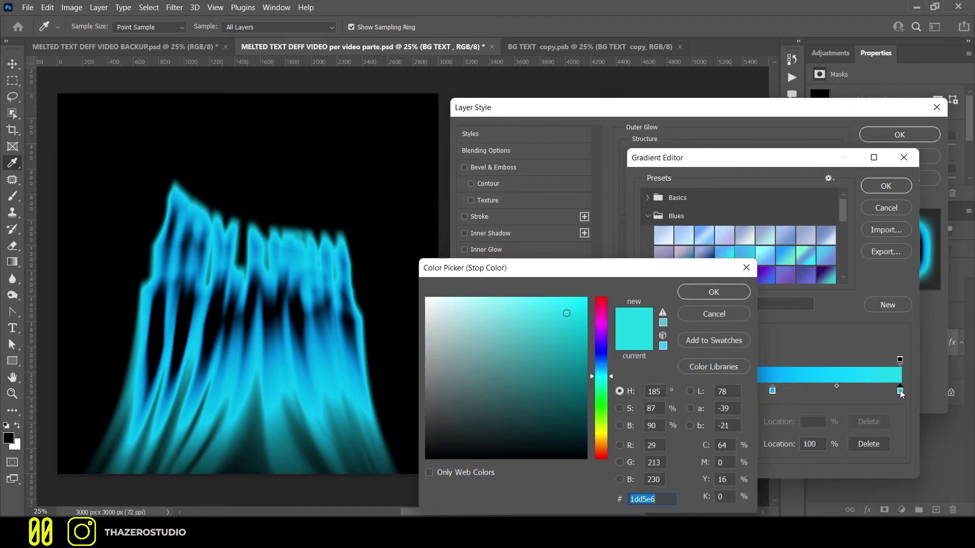
{"action": "type", "text": "00"}
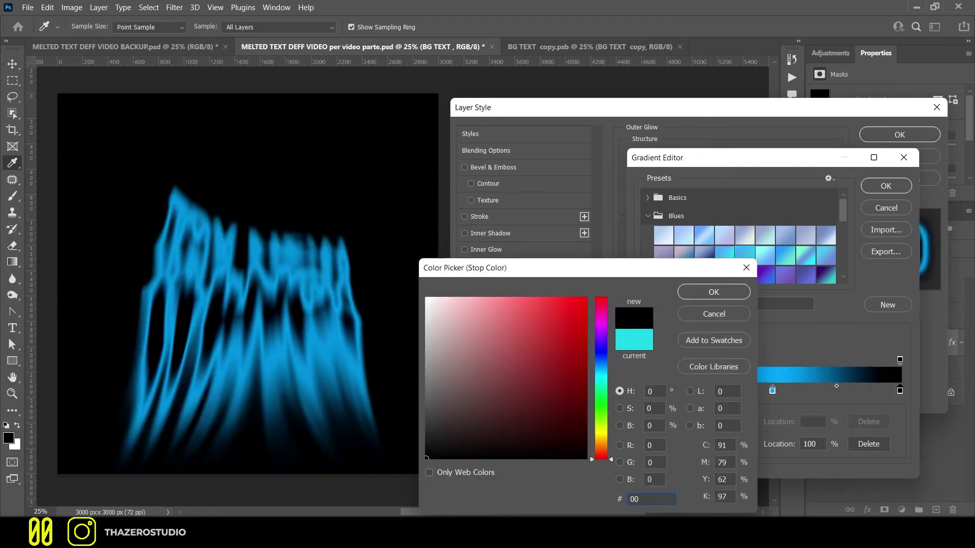
{"action": "type", "text": "5"}
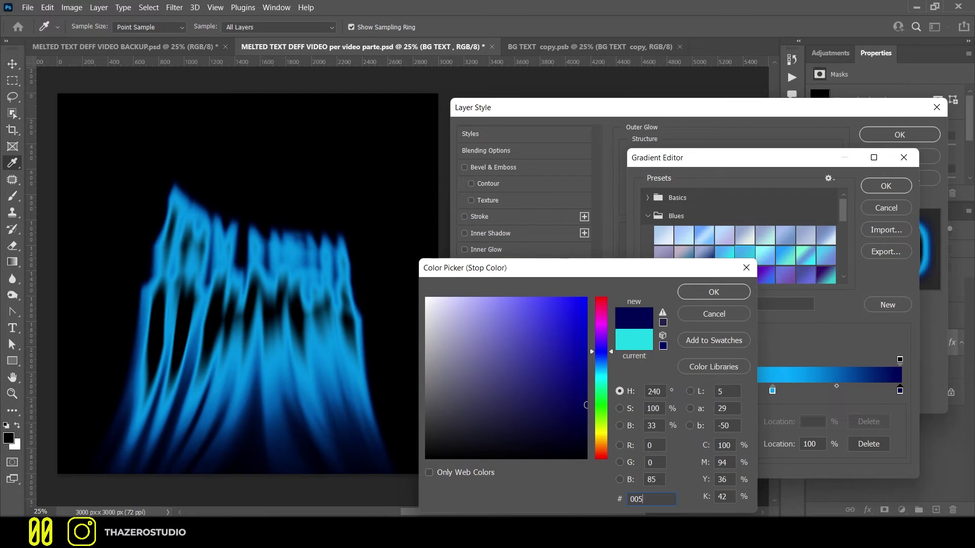
{"action": "type", "text": "54ff"}
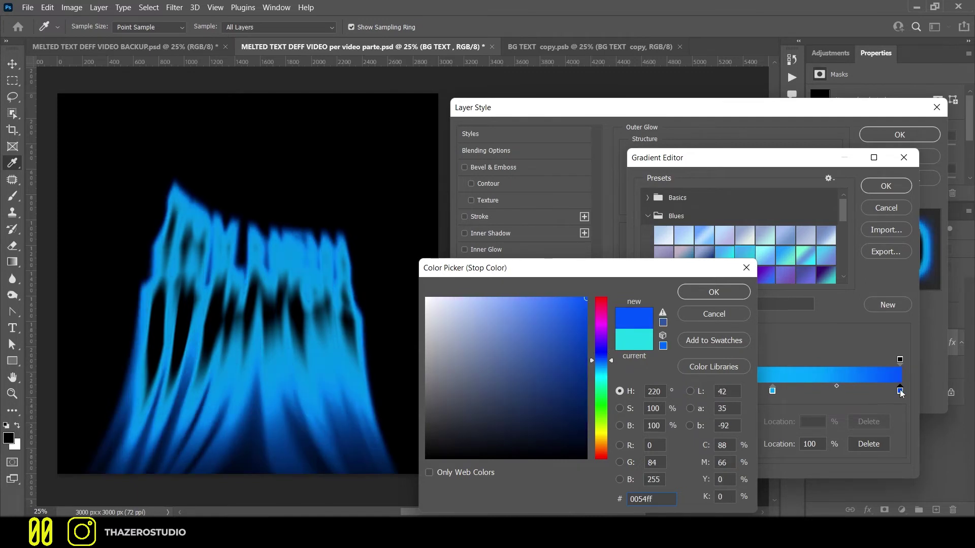
{"action": "left_click", "coordinate": [714, 292]}
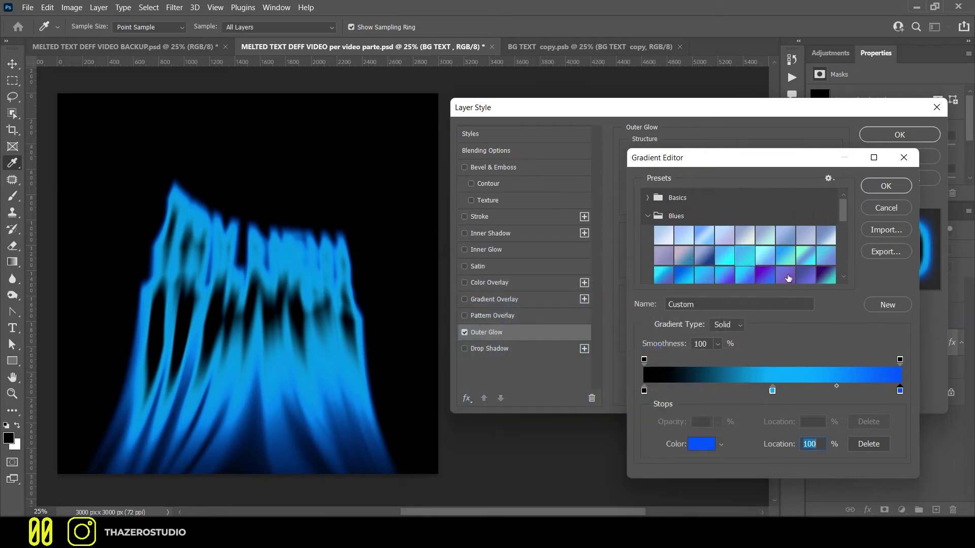
{"action": "left_click", "coordinate": [872, 185]}
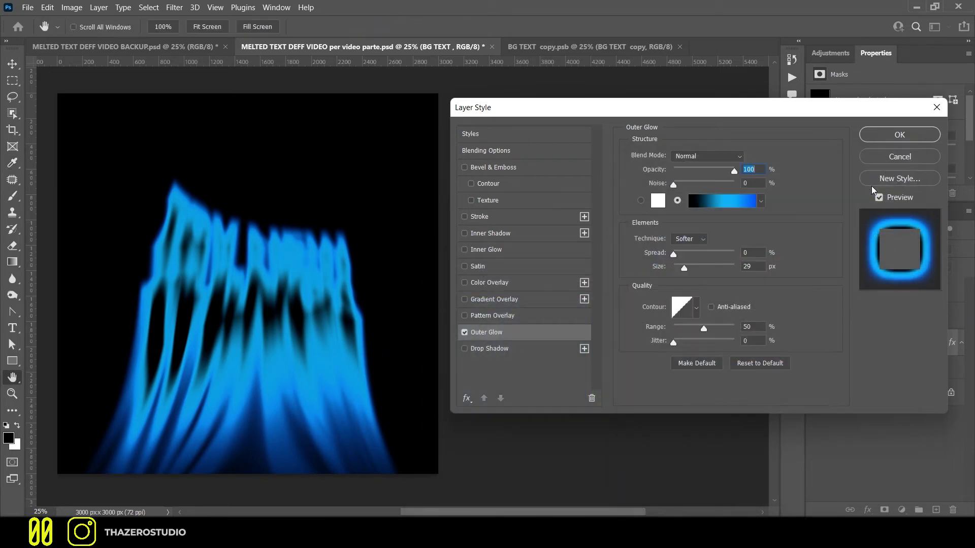
Keep the Outer Glow technique at Softer and set its size to 65 px
{"action": "left_click", "coordinate": [696, 241]}
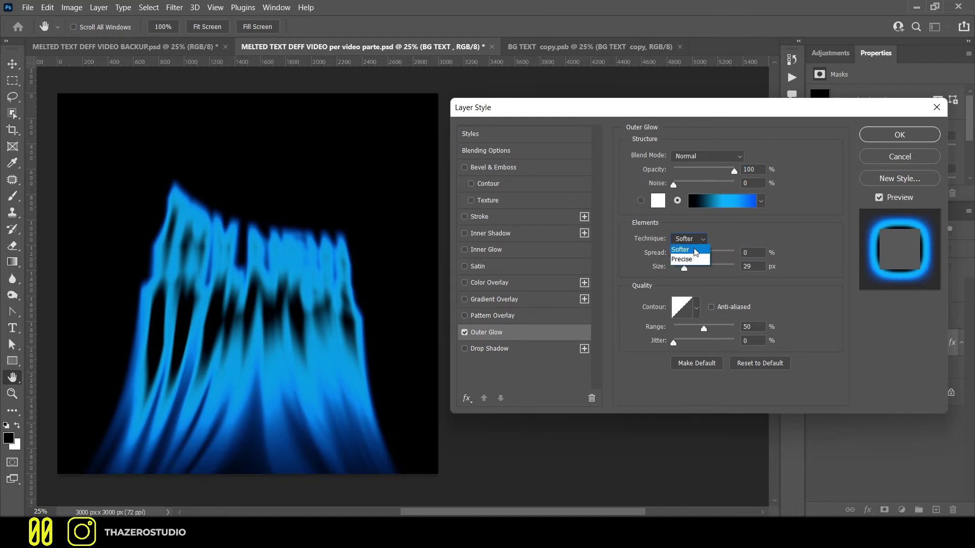
{"action": "left_click", "coordinate": [697, 251]}
{"action": "left_click_drag", "start_coordinate": [751, 266], "coordinate": [741, 269]}
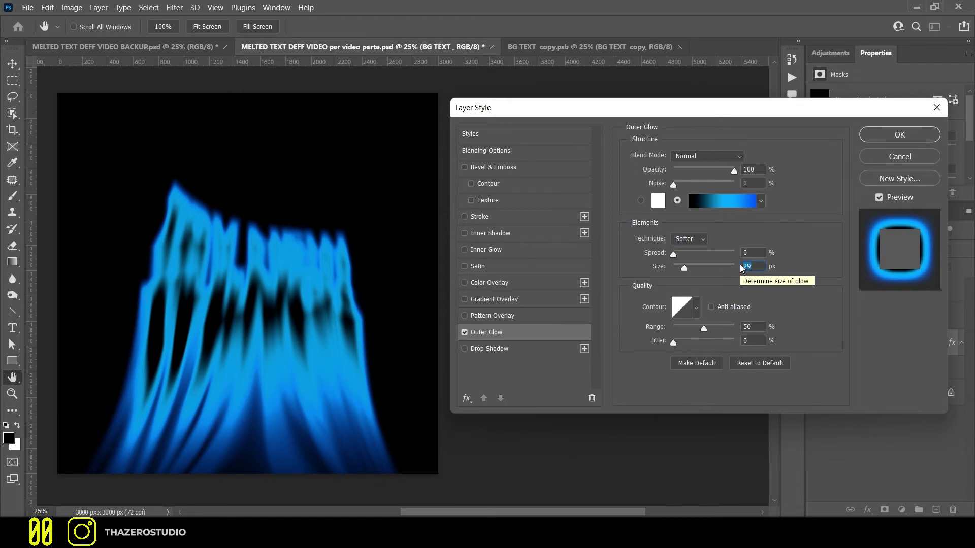
{"action": "type", "text": "65"}
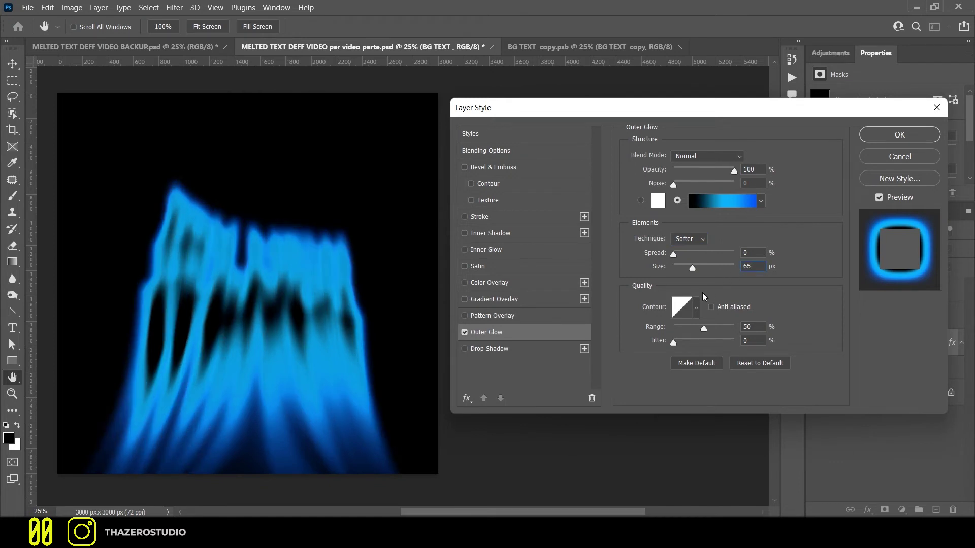
Choose the Cone - Inverted contour for the glow and set the range to 60%
{"action": "left_click", "coordinate": [682, 307]}
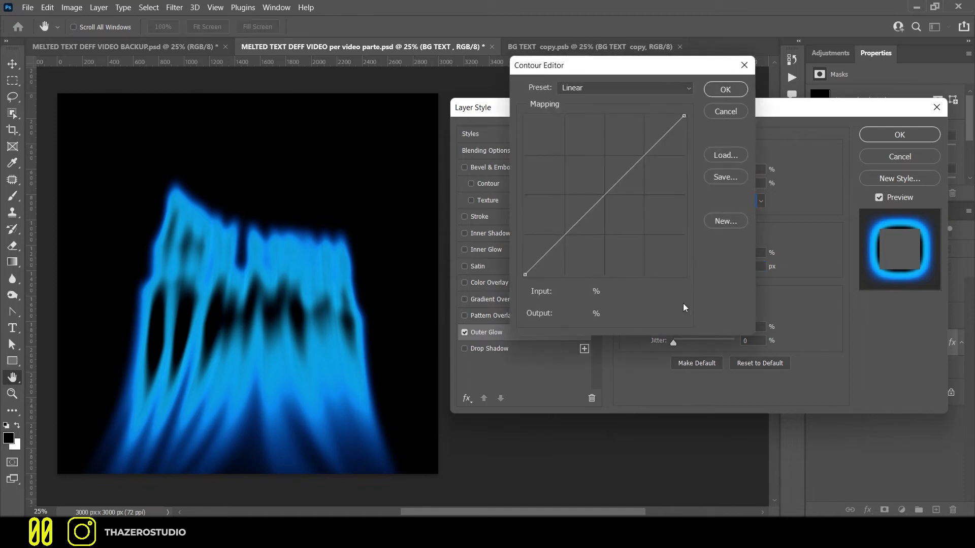
{"action": "left_click", "coordinate": [724, 112]}
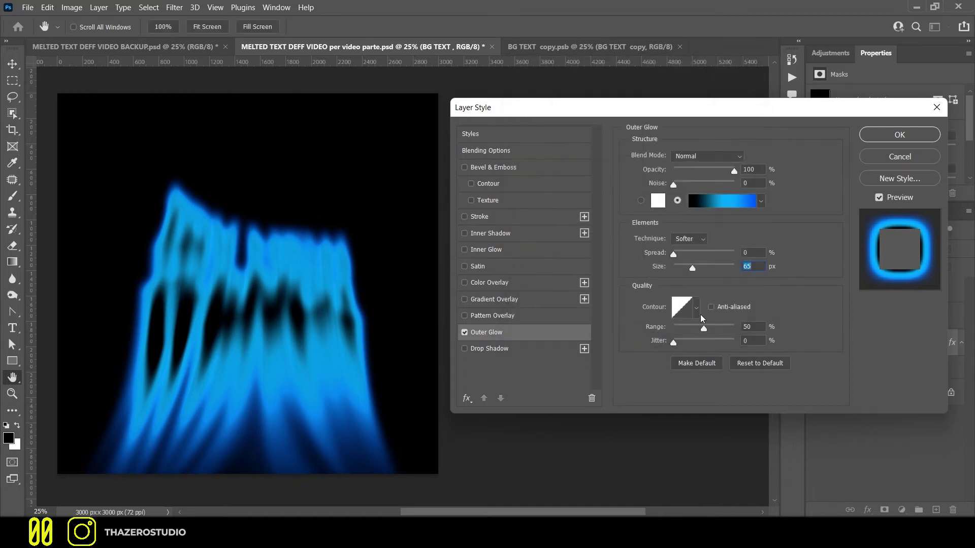
{"action": "left_click", "coordinate": [697, 309]}
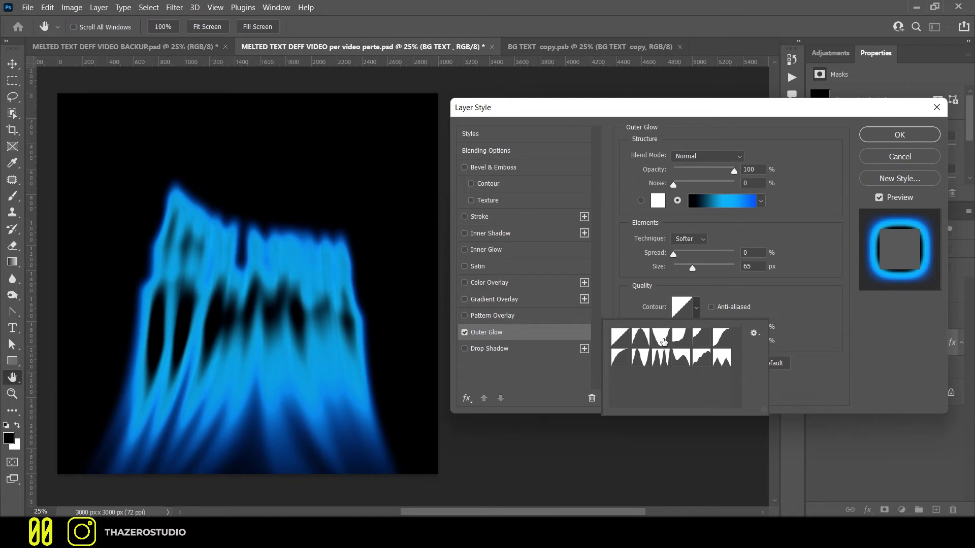
{"action": "left_click", "coordinate": [661, 338]}
{"action": "left_click", "coordinate": [685, 308]}
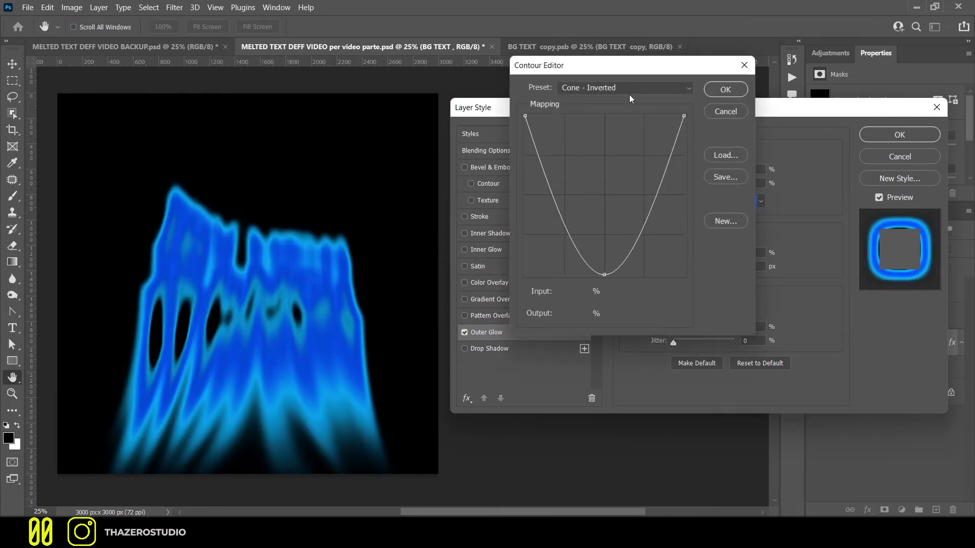
{"action": "left_click", "coordinate": [726, 89]}
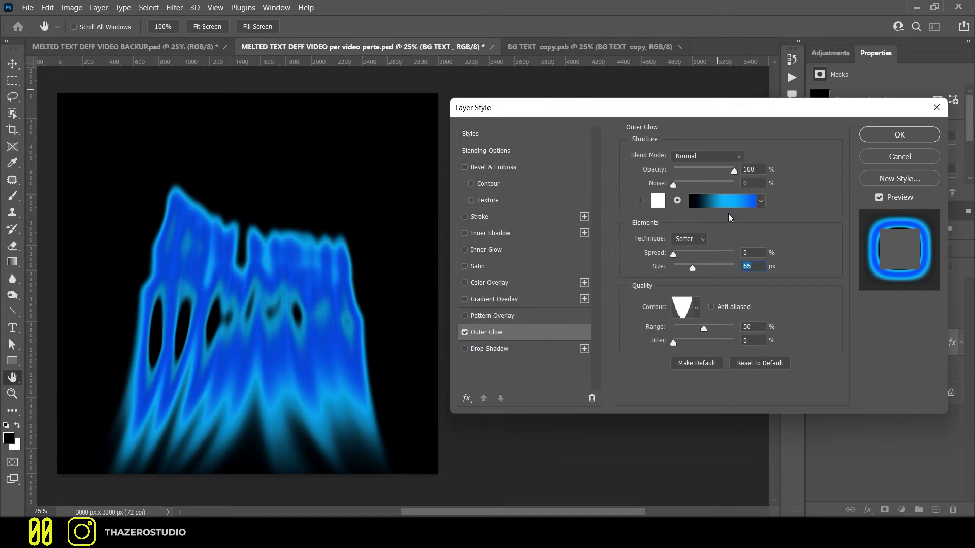
{"action": "left_click", "coordinate": [742, 326]}
{"action": "type", "text": "60"}
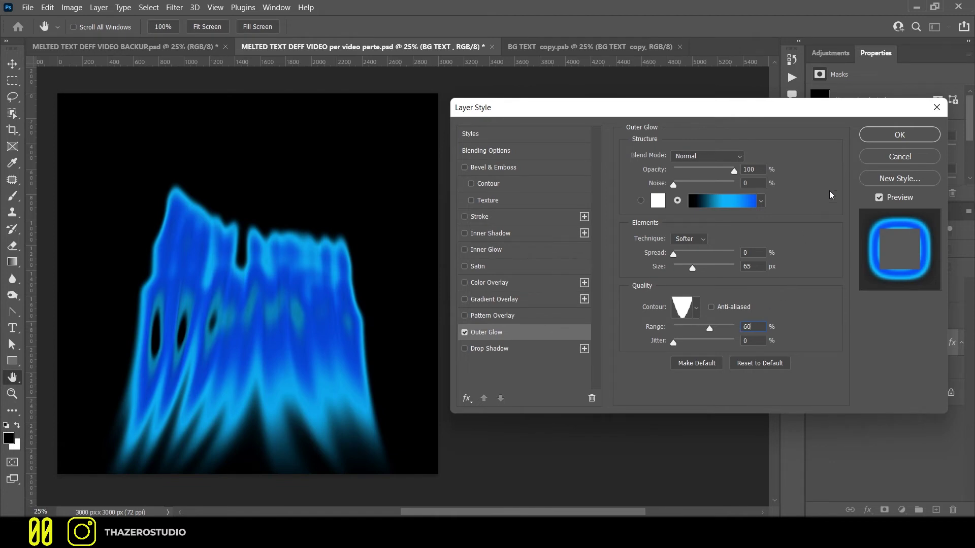
Apply the BG TEXT outer glow and make the LIGHT TEXT layer visible
{"action": "left_click", "coordinate": [898, 136]}
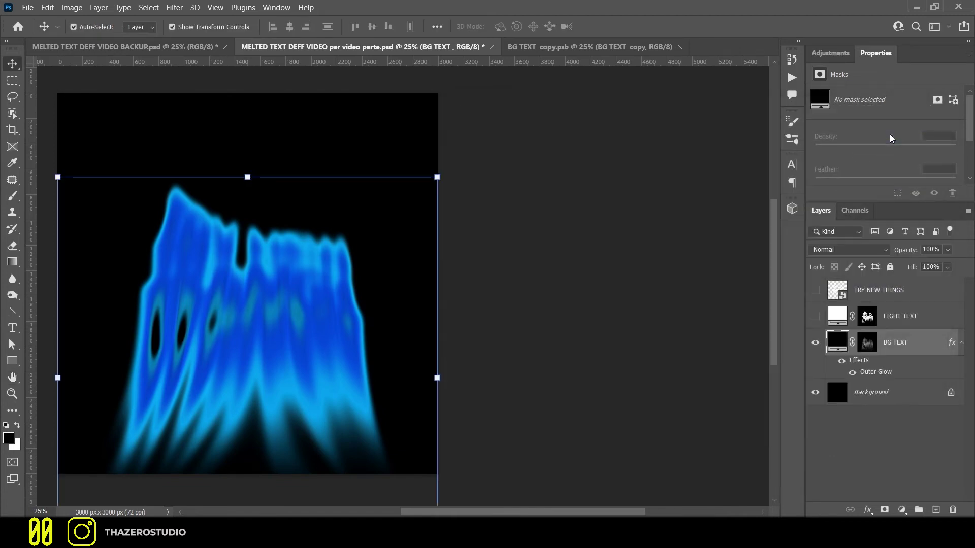
{"action": "left_click", "coordinate": [837, 315]}
{"action": "left_click", "coordinate": [816, 315]}
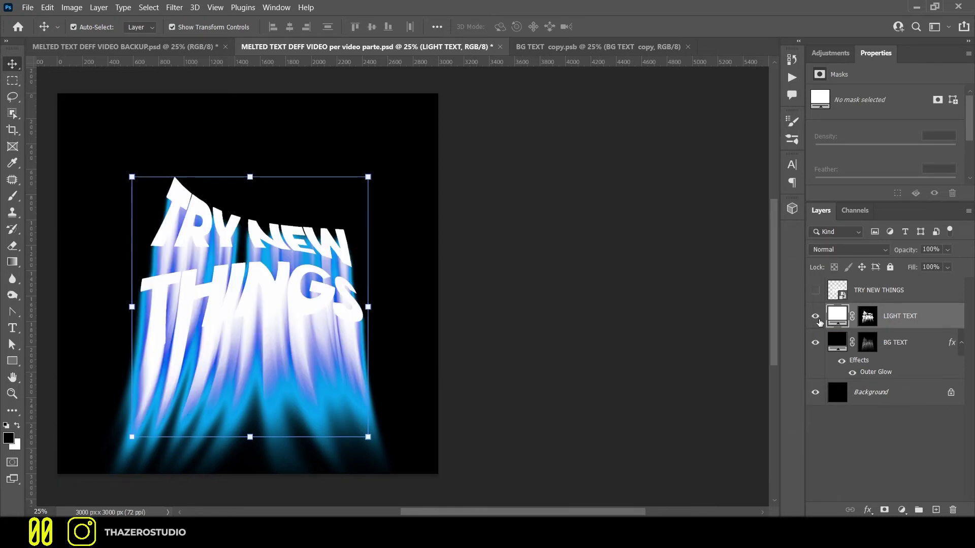
Make the LIGHT TEXT fill black and duplicate it as LIGHT TEXT copy
{"action": "double_click", "coordinate": [838, 314]}
{"action": "left_click_drag", "start_coordinate": [466, 337], "coordinate": [424, 462]}
{"action": "left_click", "coordinate": [714, 292]}
{"action": "key", "text": "v"}
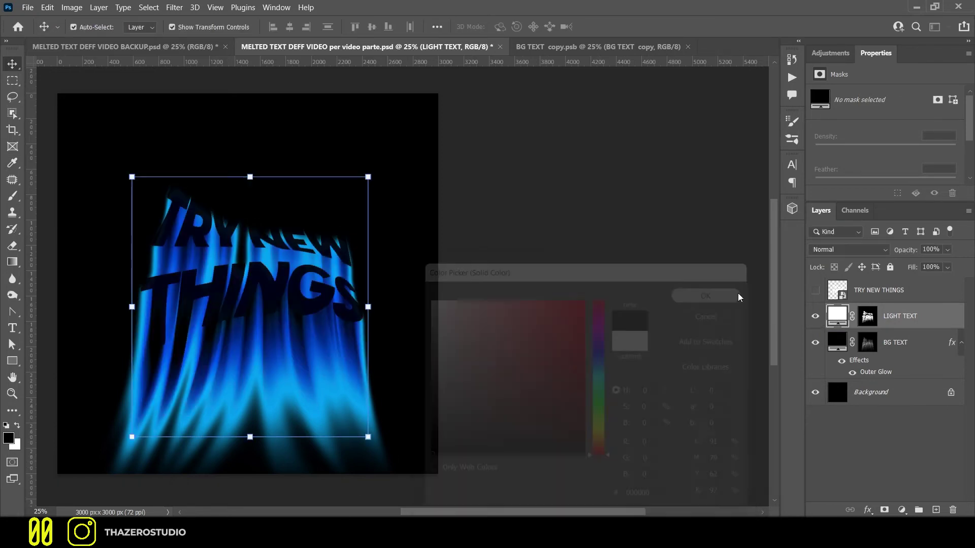
{"action": "key", "text": "ctrl+j"}
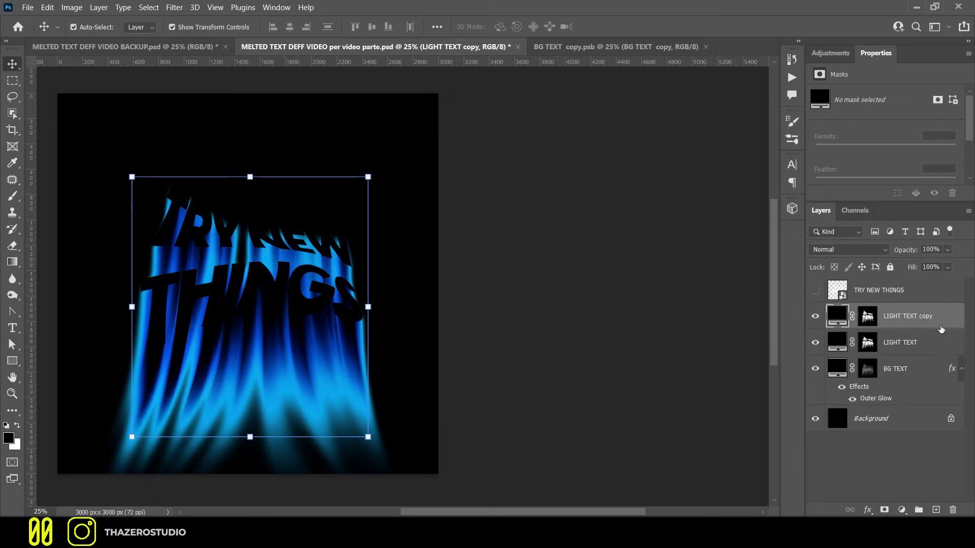
Add a reset Inner Glow to LIGHT TEXT copy using the solid colour #005aff
{"action": "double_click", "coordinate": [940, 329]}
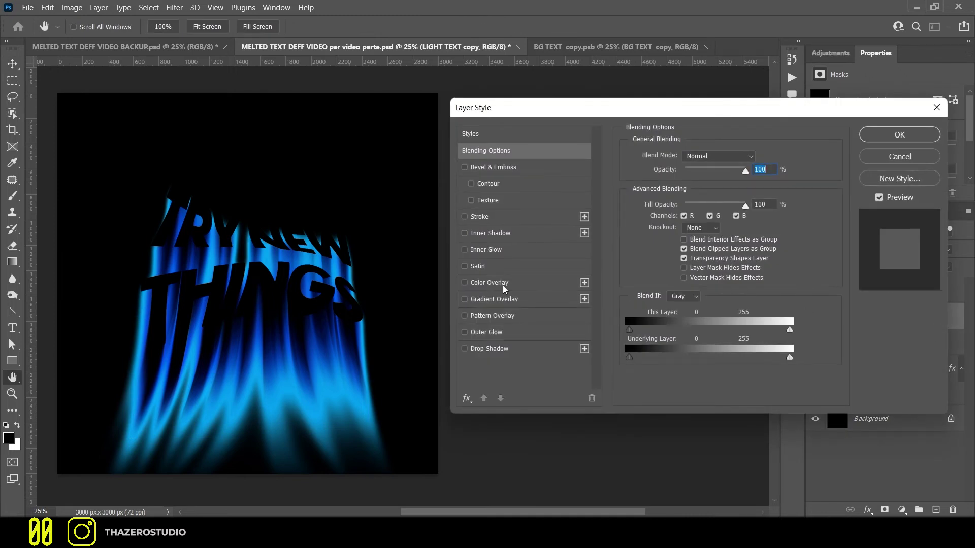
{"action": "left_click", "coordinate": [464, 250]}
{"action": "left_click", "coordinate": [487, 249]}
{"action": "left_click", "coordinate": [754, 376]}
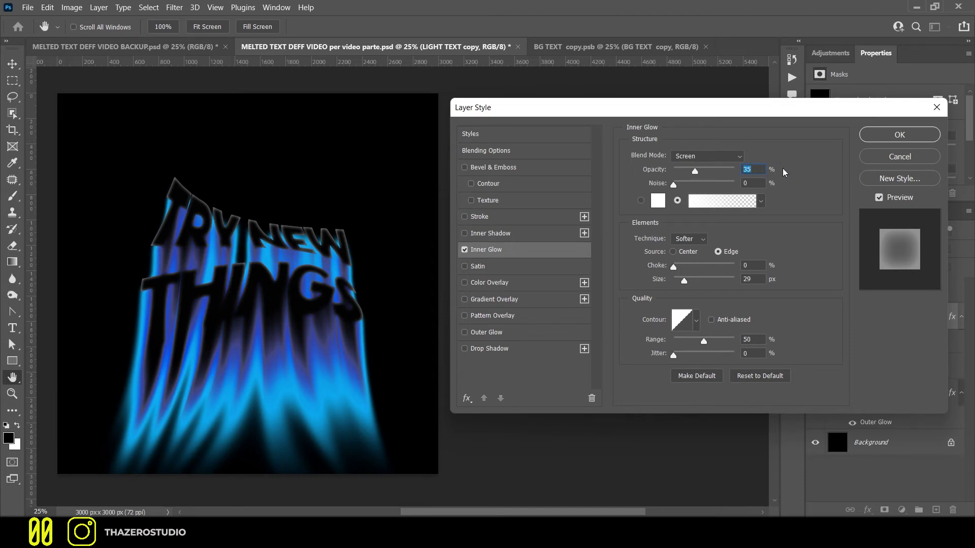
{"action": "left_click", "coordinate": [641, 201]}
{"action": "left_click", "coordinate": [656, 202]}
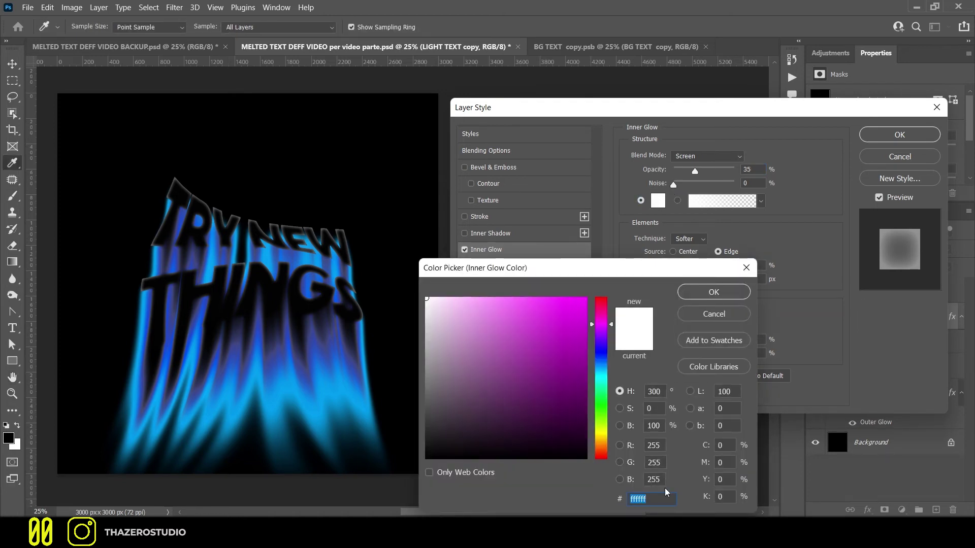
{"action": "type", "text": "00"}
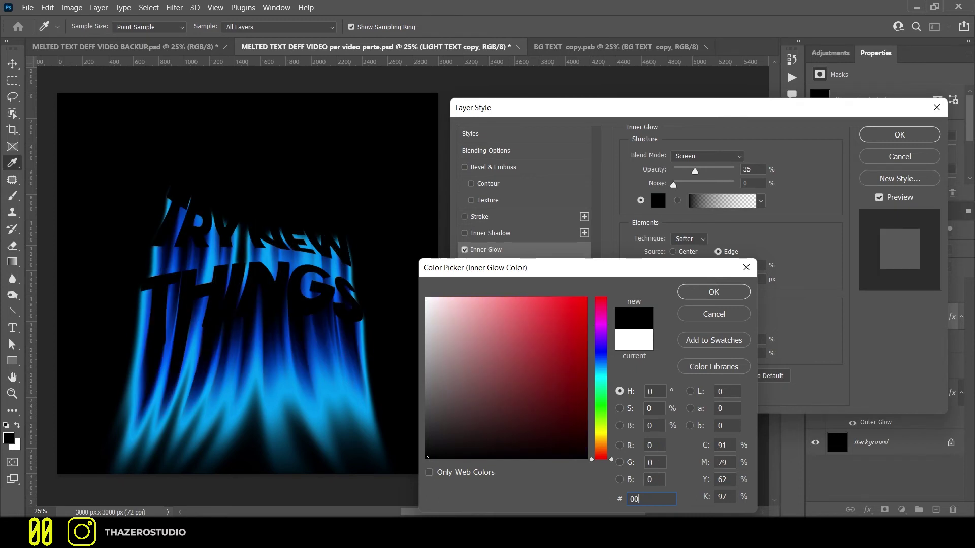
{"action": "type", "text": "5aff"}
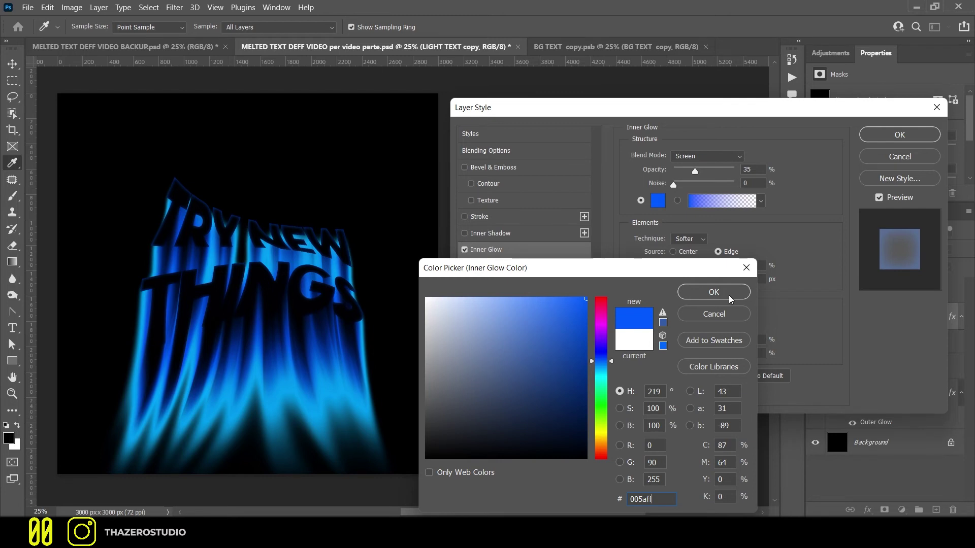
{"action": "left_click", "coordinate": [713, 292]}
Keep the Softer technique, set the inner glow size to 60 px, and confirm the Linear contour
{"action": "left_click", "coordinate": [703, 240]}
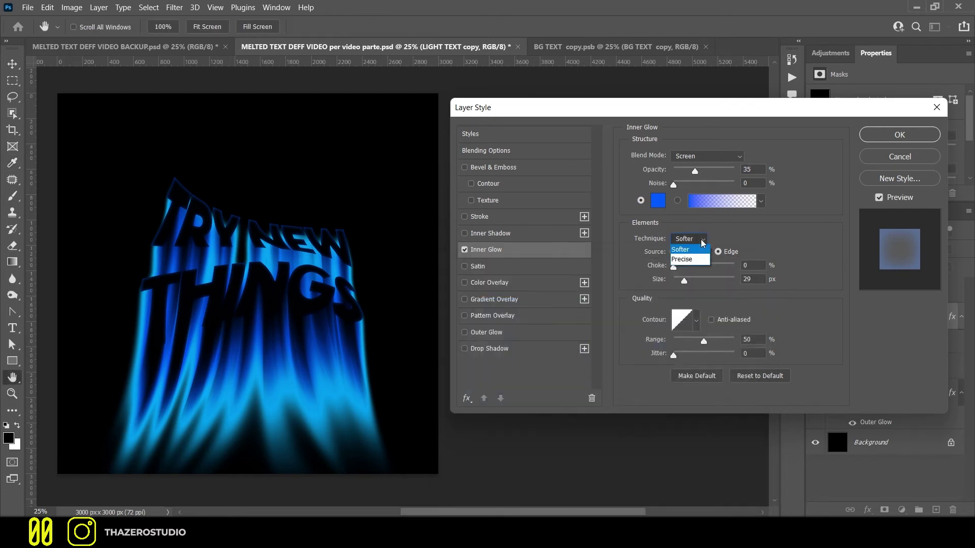
{"action": "left_click", "coordinate": [695, 251]}
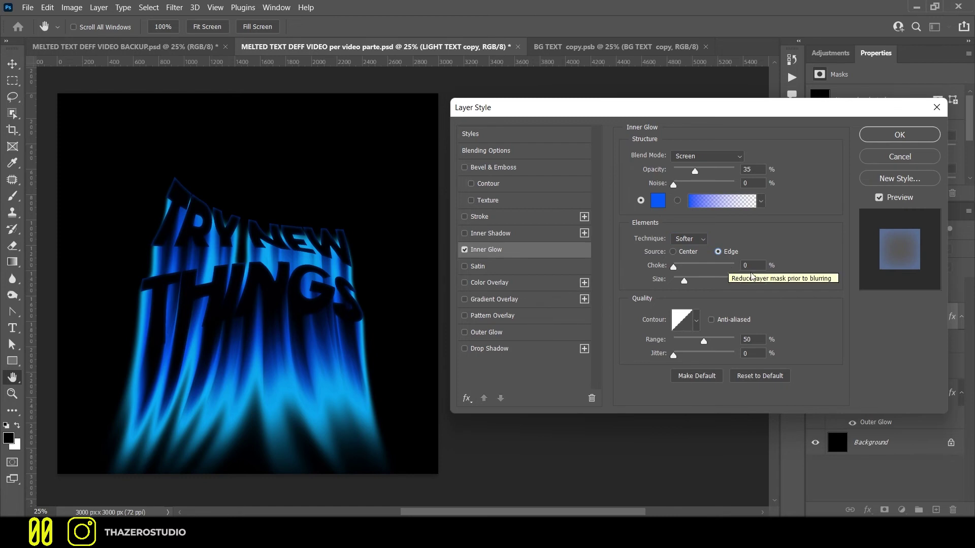
{"action": "double_click", "coordinate": [745, 279]}
{"action": "type", "text": "6"}
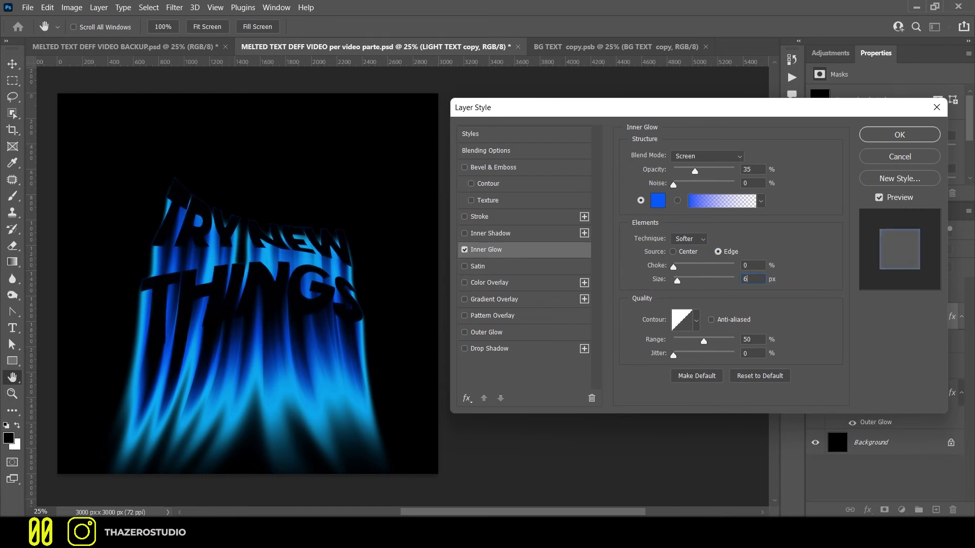
{"action": "type", "text": "0"}
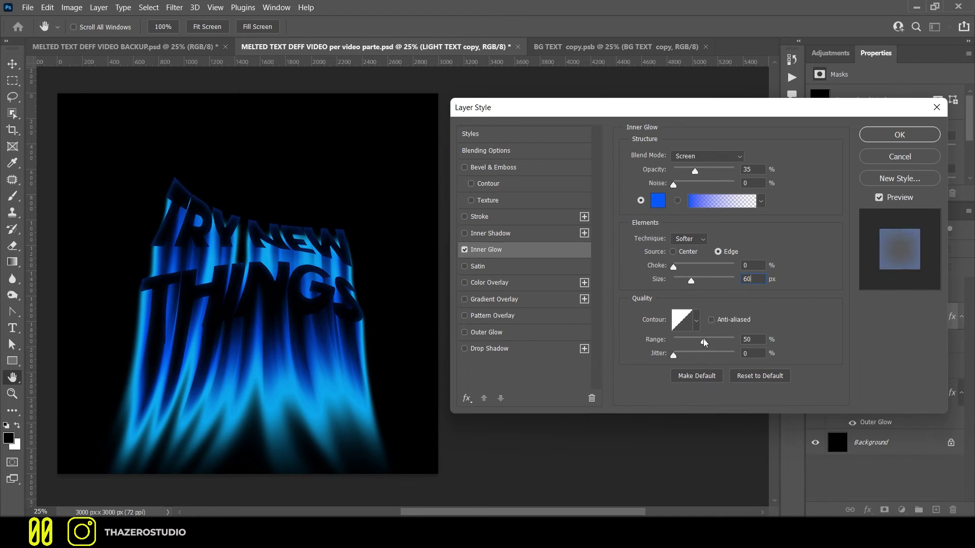
{"action": "left_click", "coordinate": [696, 322]}
{"action": "left_click", "coordinate": [682, 327]}
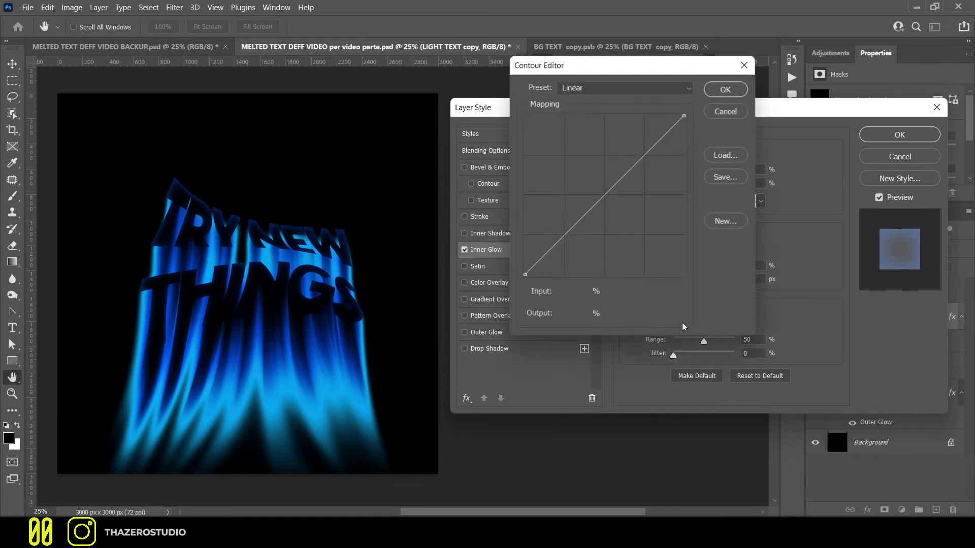
{"action": "left_click", "coordinate": [725, 90]}
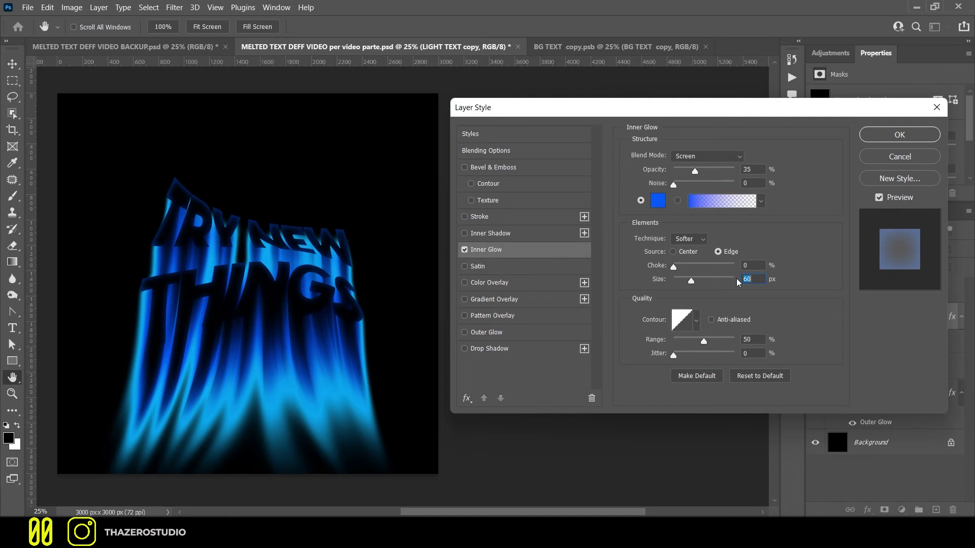
Apply the Inner Glow, then show and select the TRY NEW THINGS text layer
{"action": "left_click", "coordinate": [899, 135]}
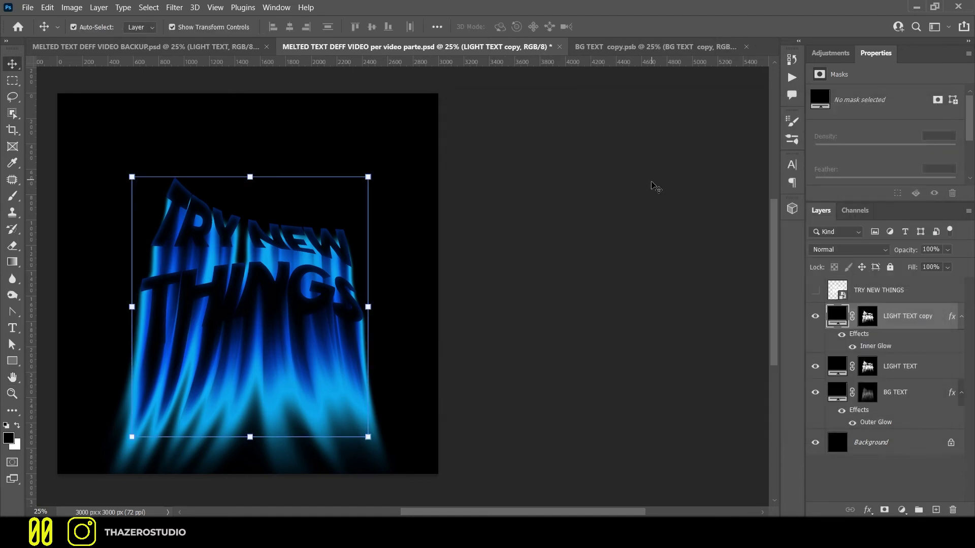
{"action": "left_click", "coordinate": [815, 292]}
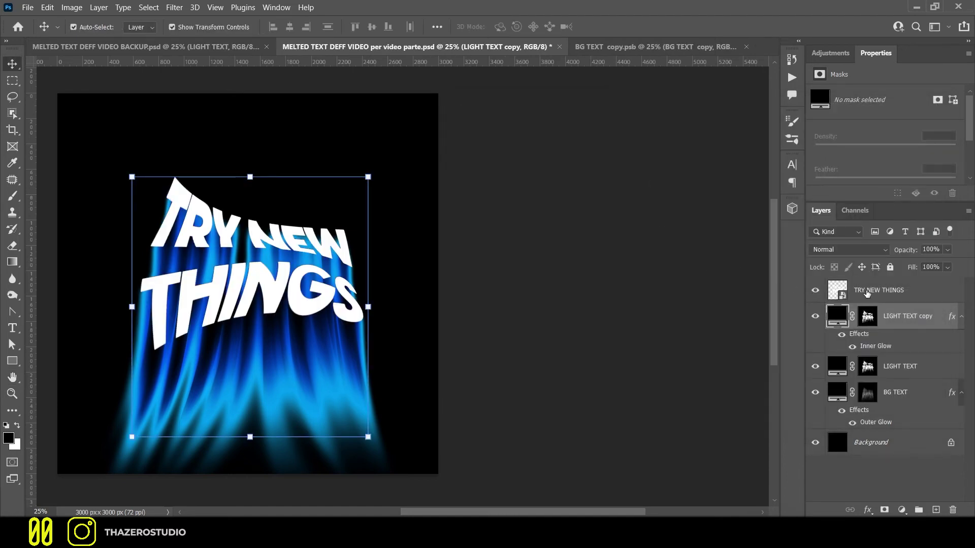
{"action": "left_click", "coordinate": [895, 294]}
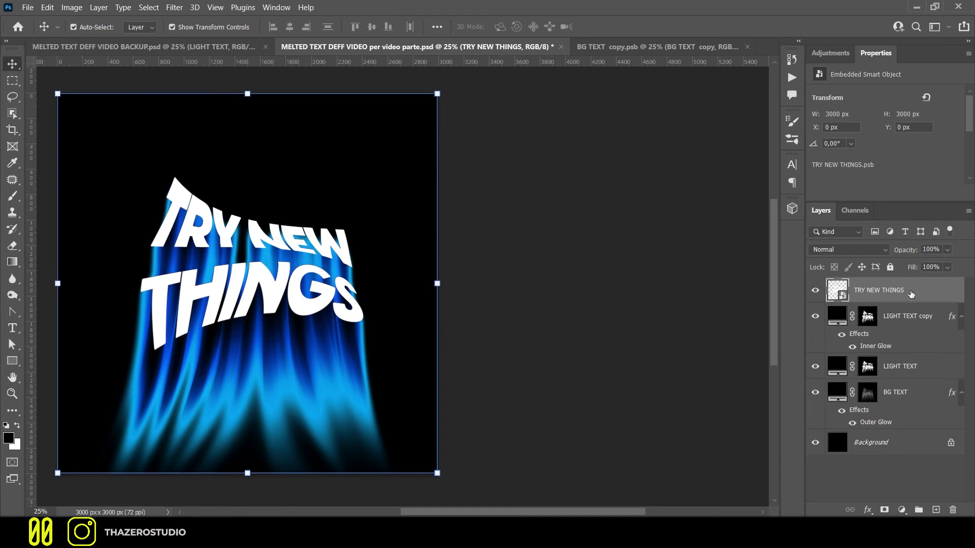
Start a Path Blur on the text via Filter > Blur Gallery
{"action": "left_click", "coordinate": [175, 7]}
{"action": "mouse_move", "coordinate": [206, 170]}
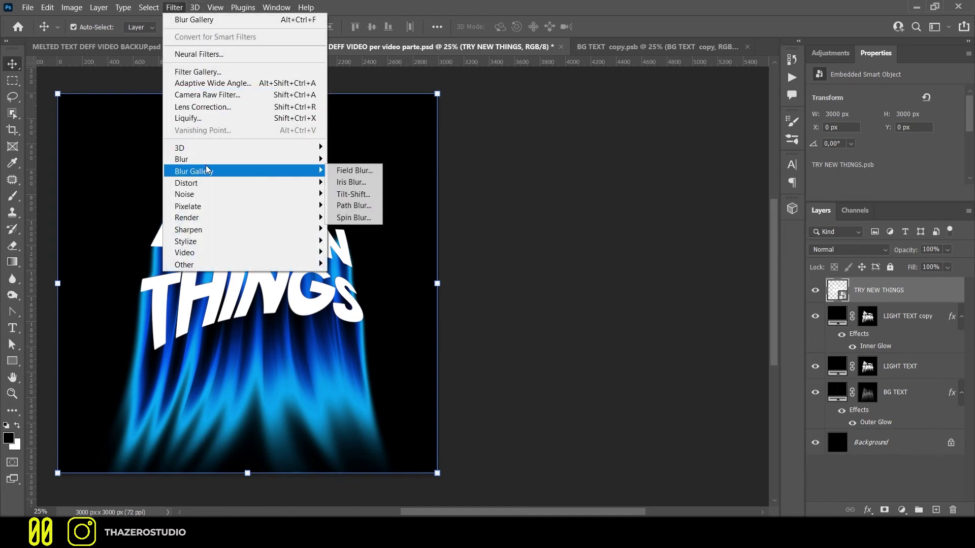
{"action": "left_click", "coordinate": [349, 206]}
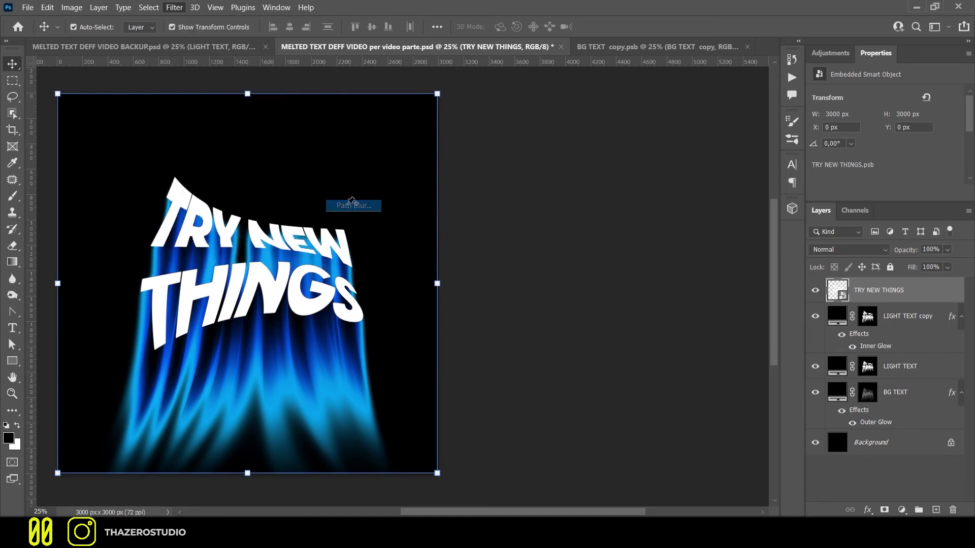
Path-blur the text straight downward at 360% speed and 100% taper, with Centered Blur off
{"action": "left_click", "coordinate": [365, 27]}
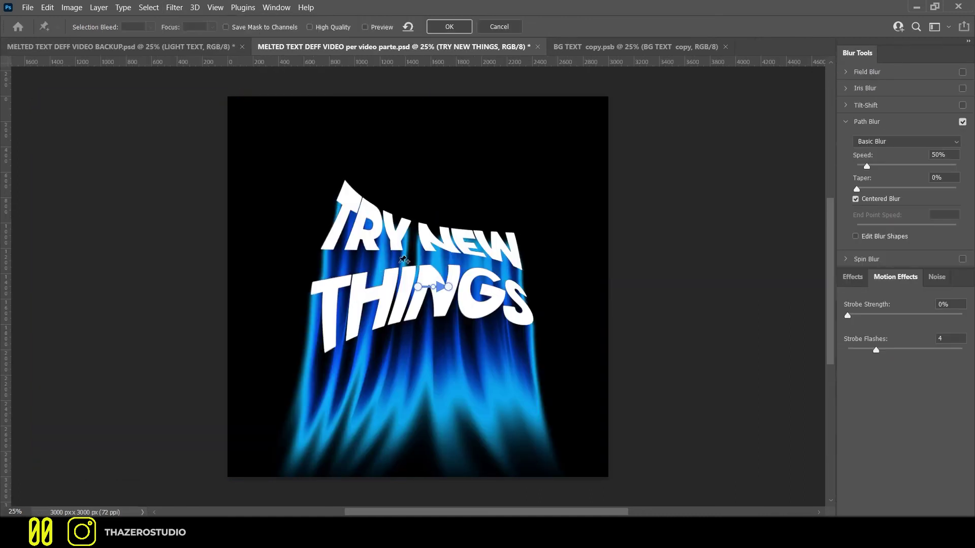
{"action": "left_click_drag", "start_coordinate": [417, 287], "coordinate": [430, 374]}
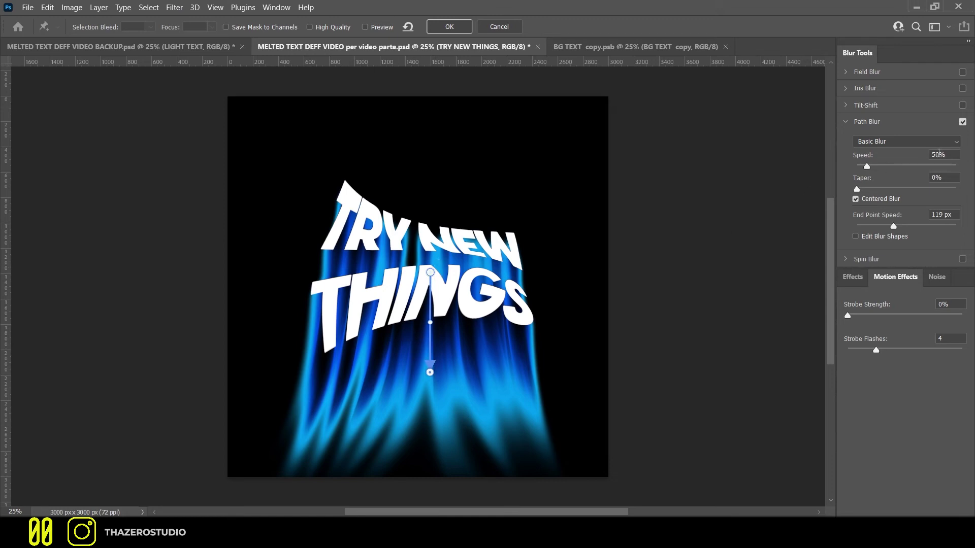
{"action": "left_click", "coordinate": [931, 150]}
{"action": "type", "text": "360"}
{"action": "type", "text": "10"}
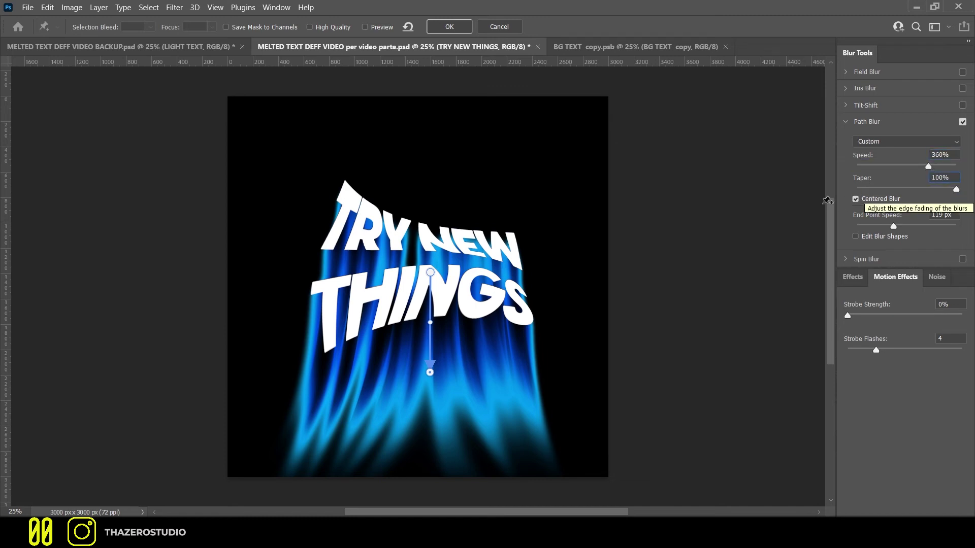
{"action": "left_click", "coordinate": [857, 200]}
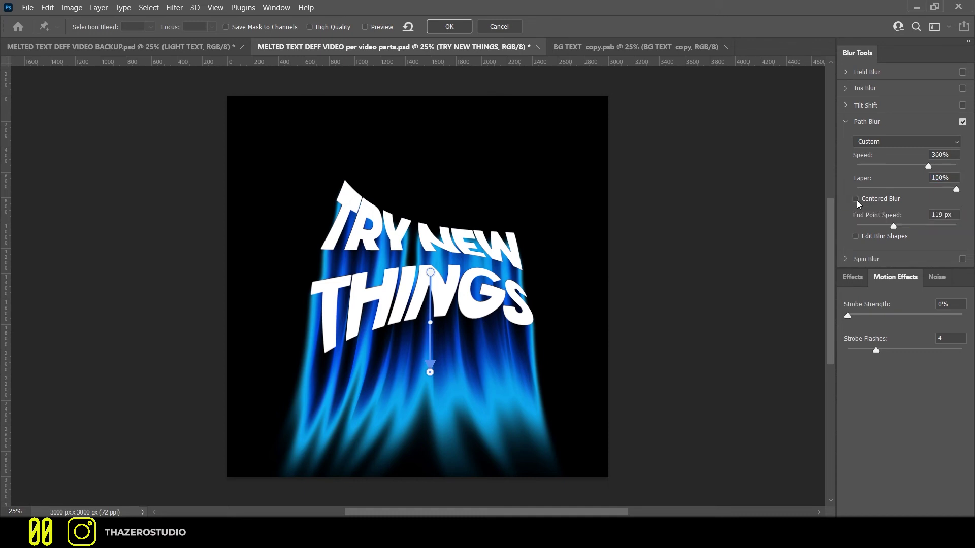
{"action": "left_click", "coordinate": [365, 27]}
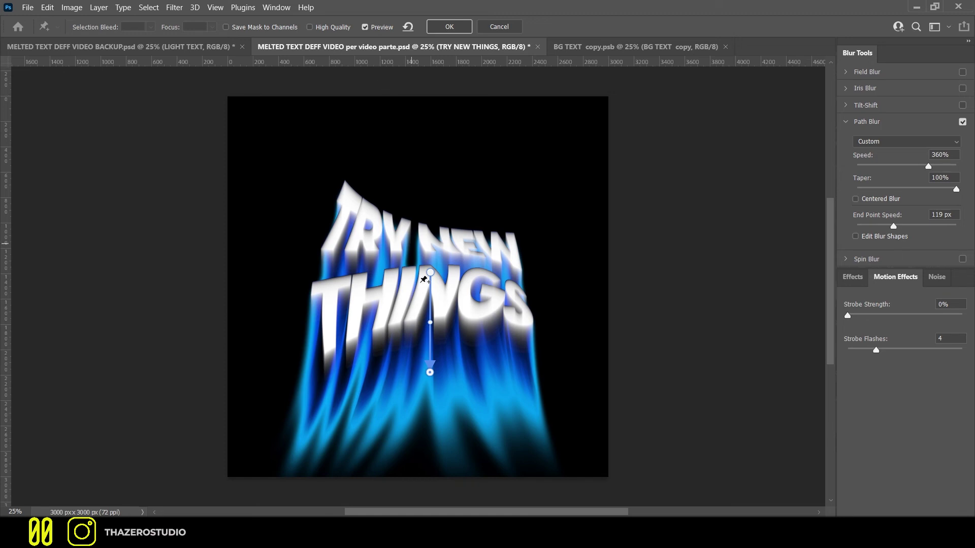
{"action": "left_click_drag", "start_coordinate": [429, 374], "coordinate": [428, 380]}
{"action": "left_click", "coordinate": [450, 27]}
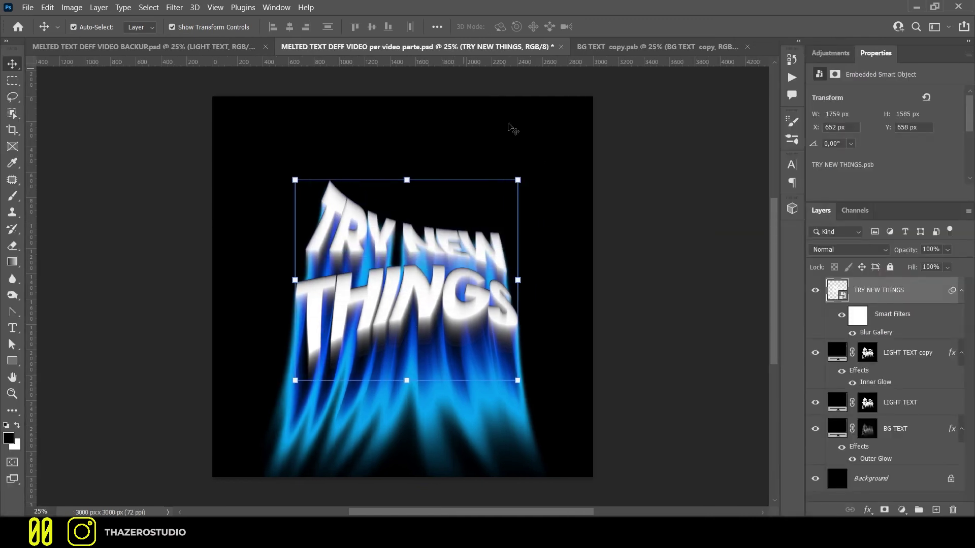
Open the Layer Style dialog for the blurred TRY NEW THINGS smart object
{"action": "double_click", "coordinate": [918, 303]}
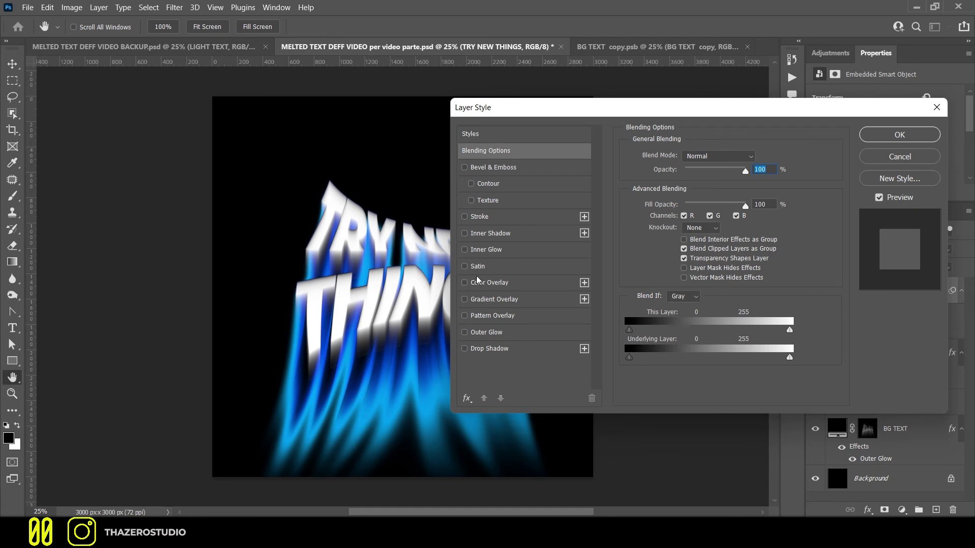
Add a black Color Overlay and a default-reset Drop Shadow with Distance 7
{"action": "left_click", "coordinate": [464, 283]}
{"action": "left_click", "coordinate": [491, 283]}
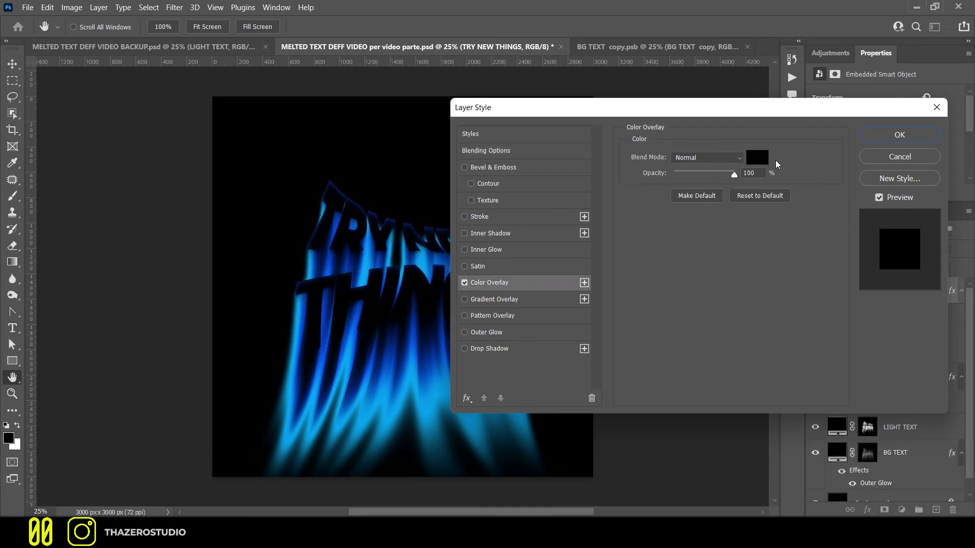
{"action": "left_click", "coordinate": [482, 349]}
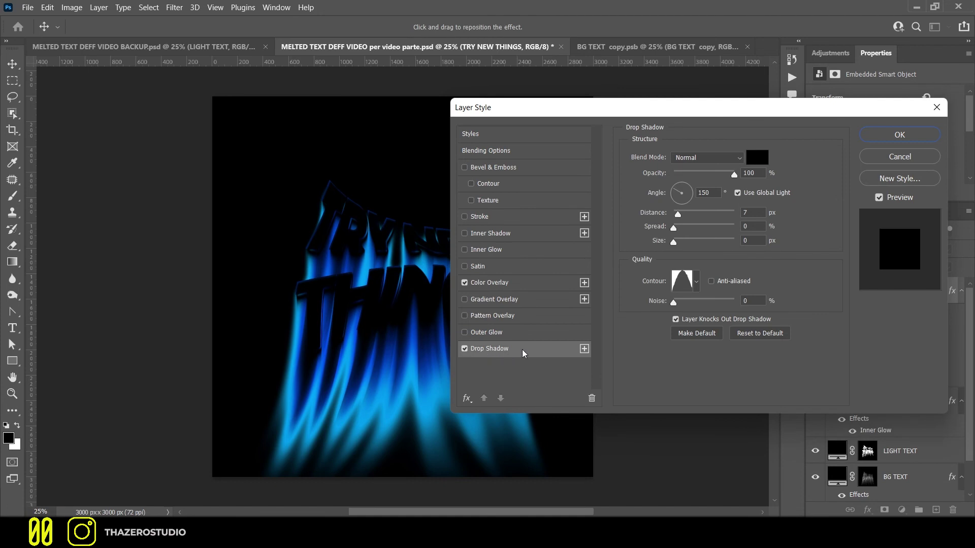
{"action": "left_click", "coordinate": [742, 334]}
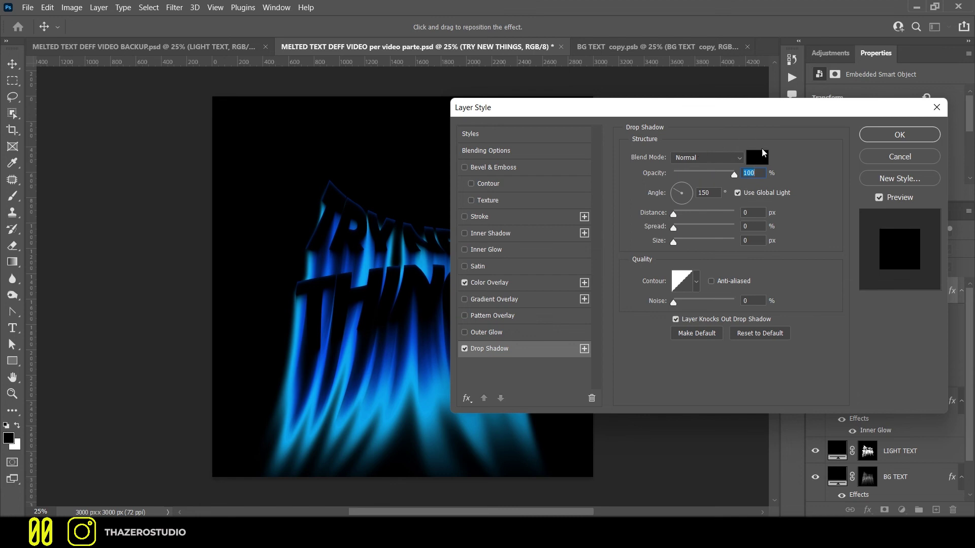
{"action": "left_click_drag", "start_coordinate": [715, 192], "coordinate": [686, 190]}
{"action": "left_click_drag", "start_coordinate": [751, 211], "coordinate": [743, 210]}
{"action": "type", "text": "7"}
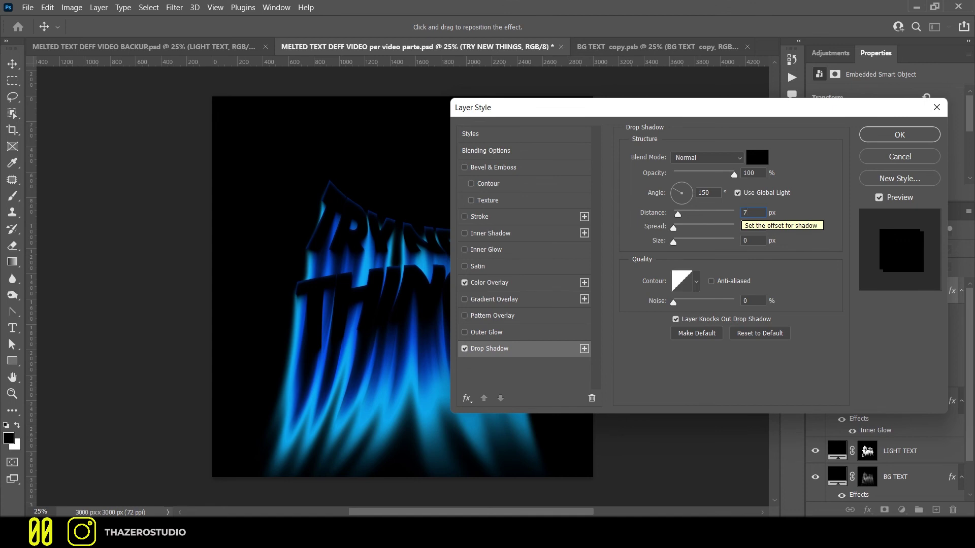
Give the drop shadow the Cone contour preset and apply the layer styles
{"action": "left_click", "coordinate": [682, 281]}
{"action": "left_click", "coordinate": [692, 88]}
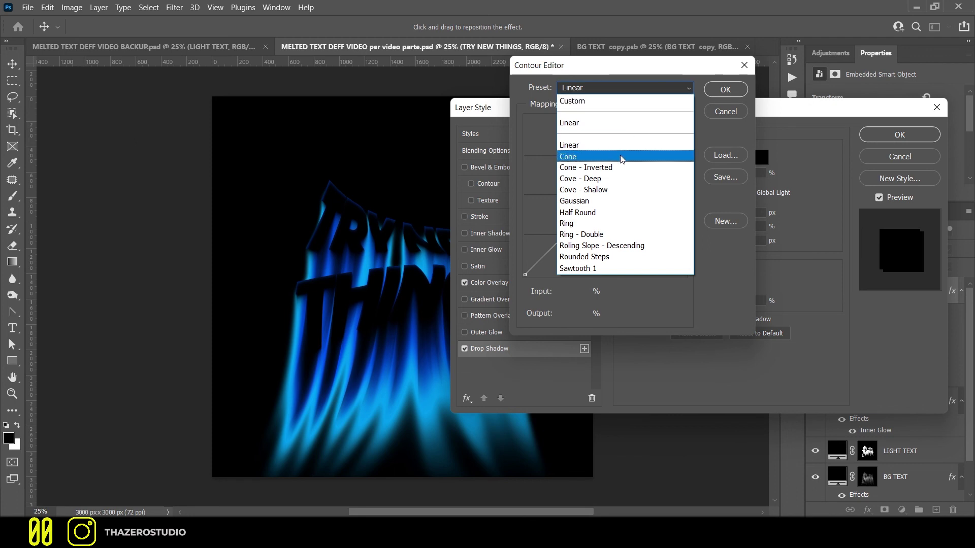
{"action": "left_click", "coordinate": [605, 158]}
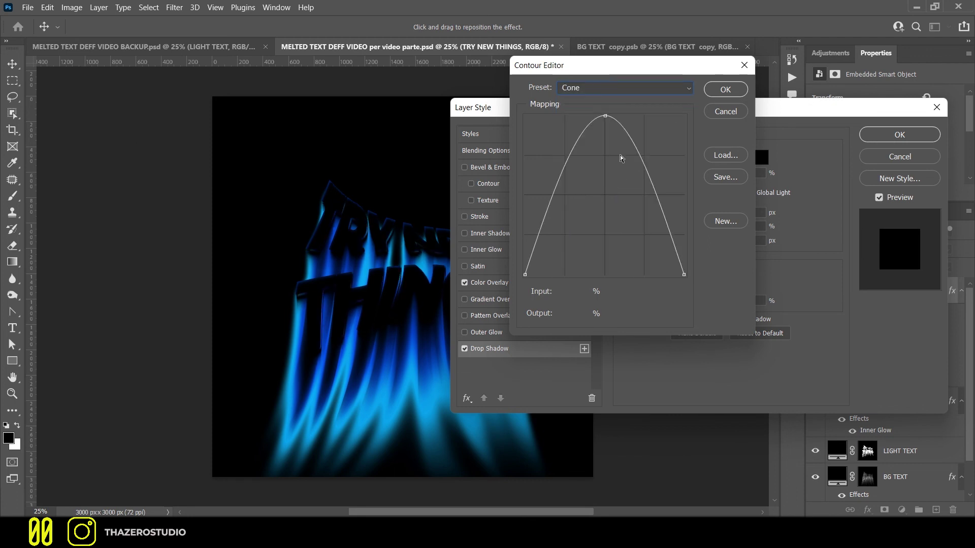
{"action": "left_click", "coordinate": [725, 90]}
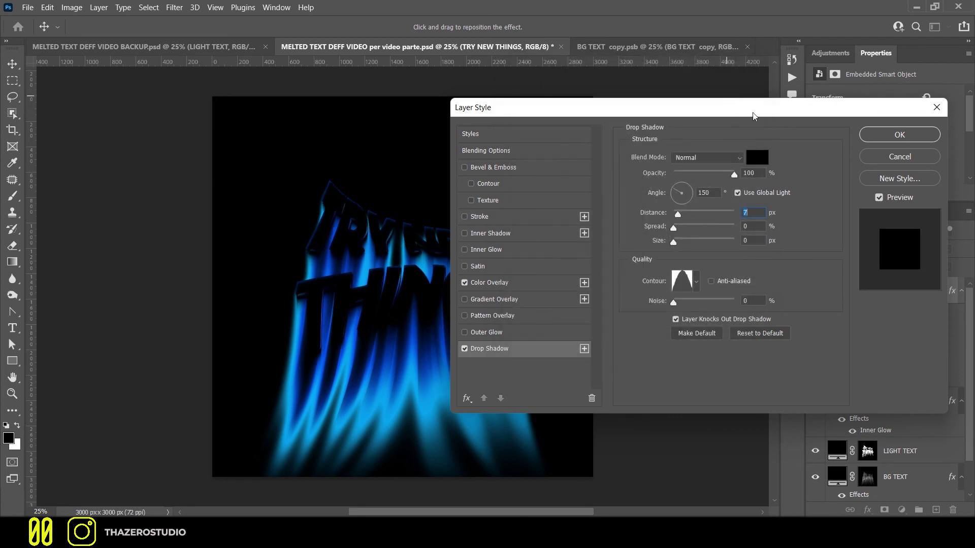
{"action": "left_click", "coordinate": [898, 137]}
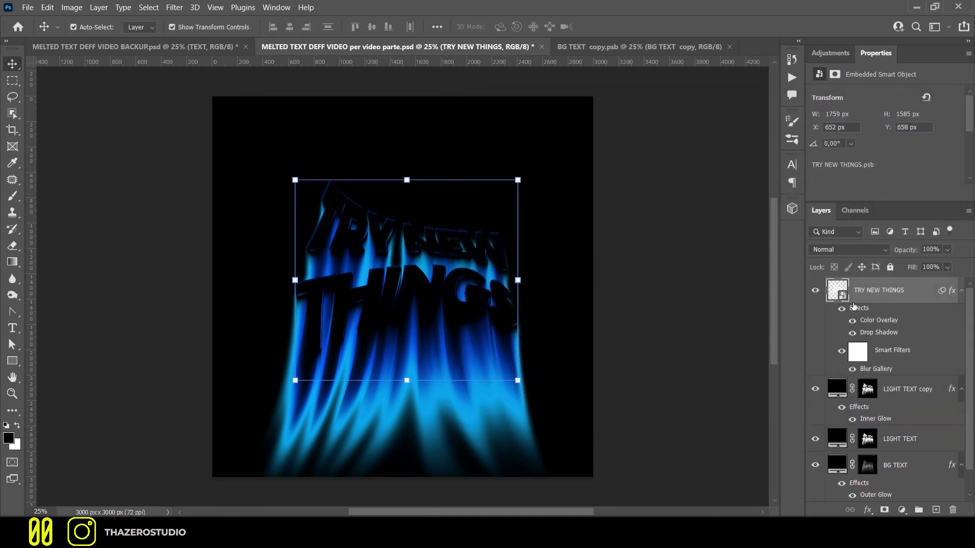
Duplicate BG TEXT with Ctrl+J, convert the copy to a smart object, and pick its blend mode
{"action": "scroll", "coordinate": [888, 440], "scroll_direction": "down", "scroll_amount": 1}
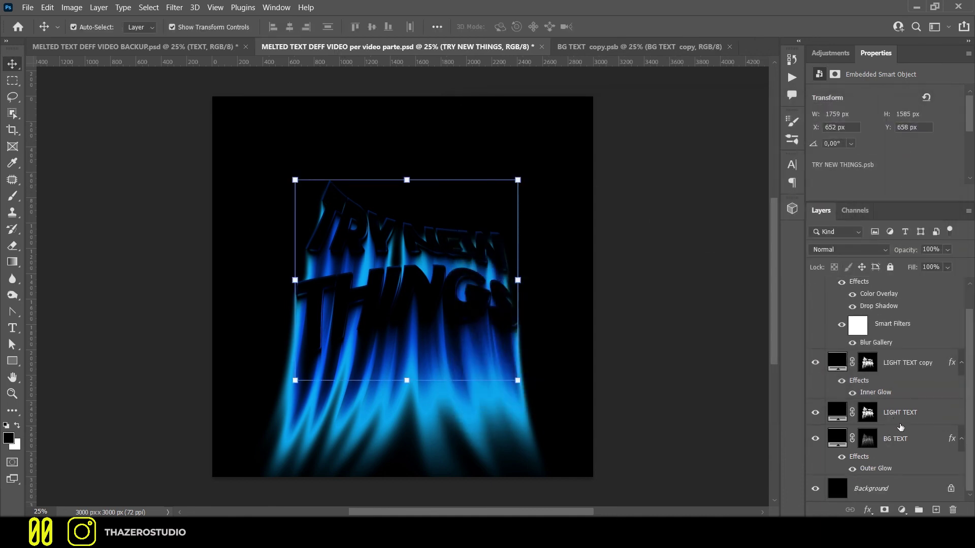
{"action": "left_click", "coordinate": [904, 440]}
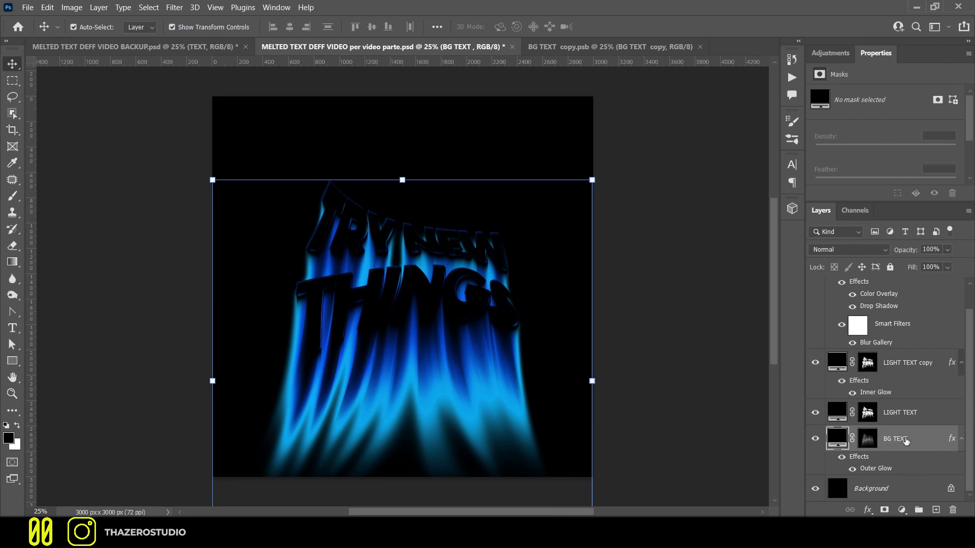
{"action": "key", "text": "ctrl+j"}
{"action": "right_click", "coordinate": [906, 441]}
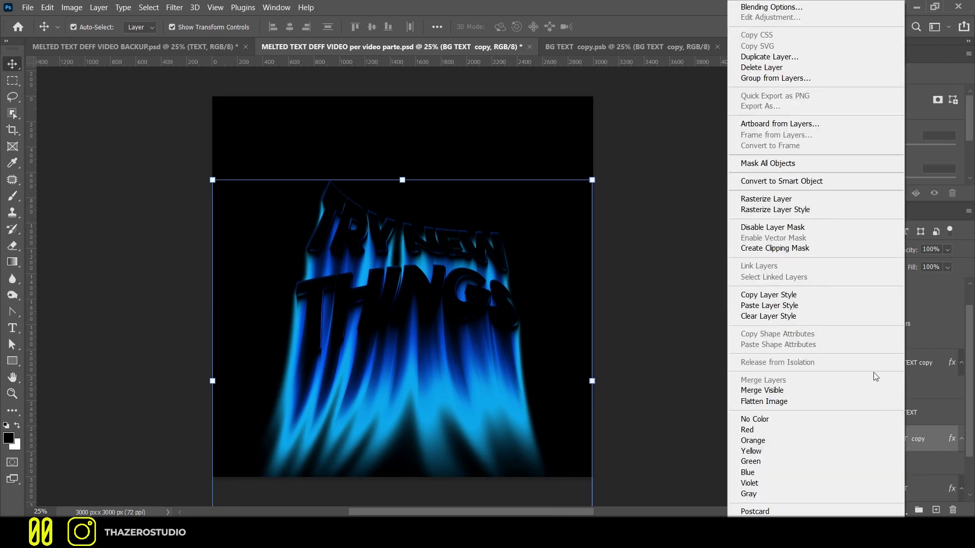
{"action": "left_click", "coordinate": [826, 184]}
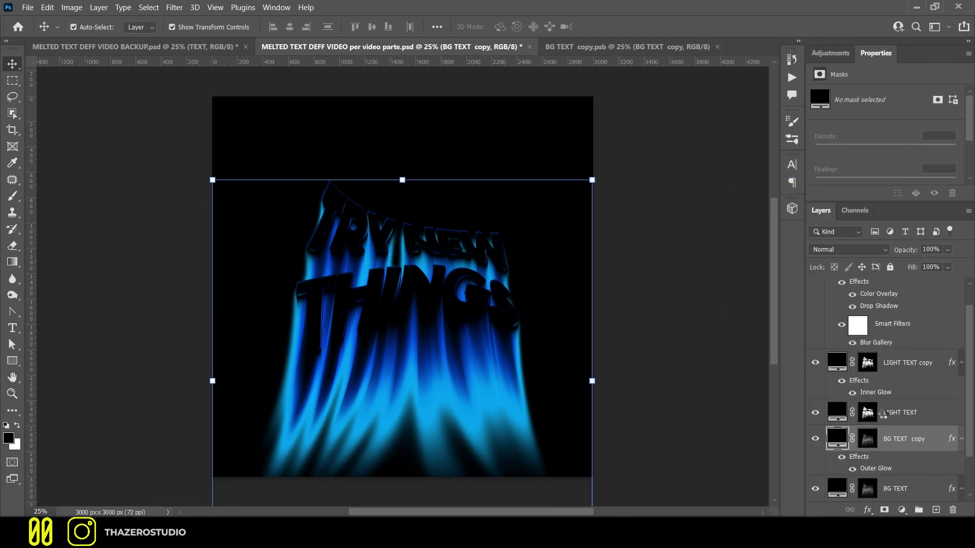
{"action": "left_click", "coordinate": [830, 249]}
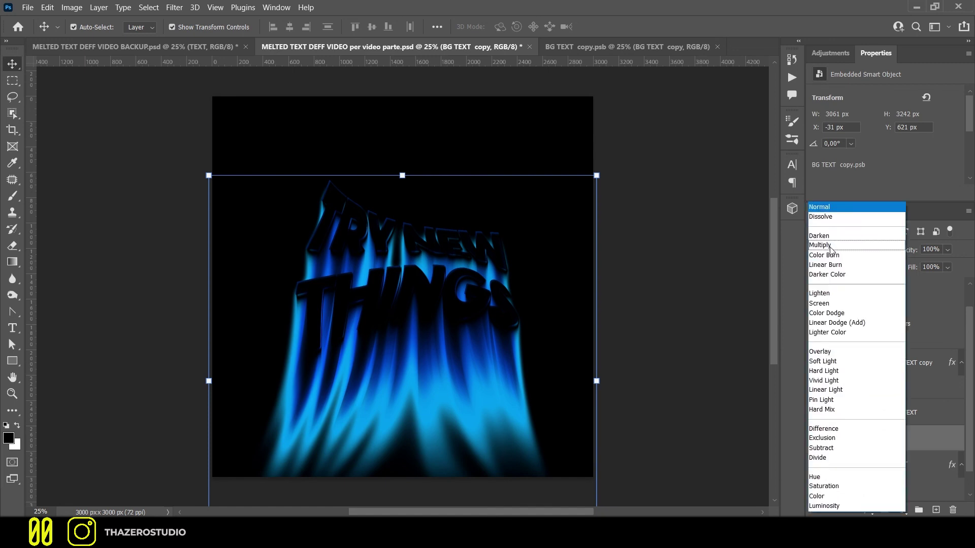
{"action": "left_click", "coordinate": [835, 355]}
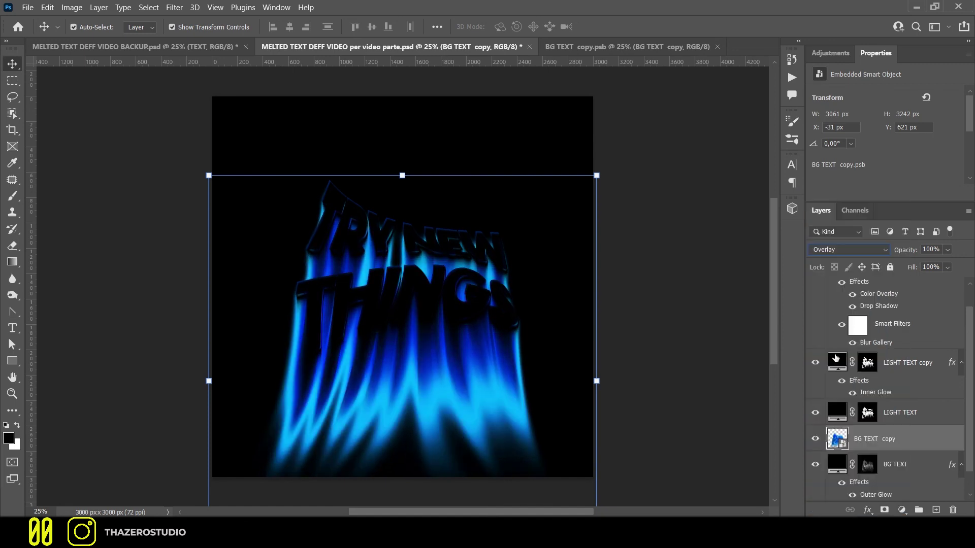
{"action": "left_click", "coordinate": [816, 439]}
{"action": "left_click", "coordinate": [816, 439]}
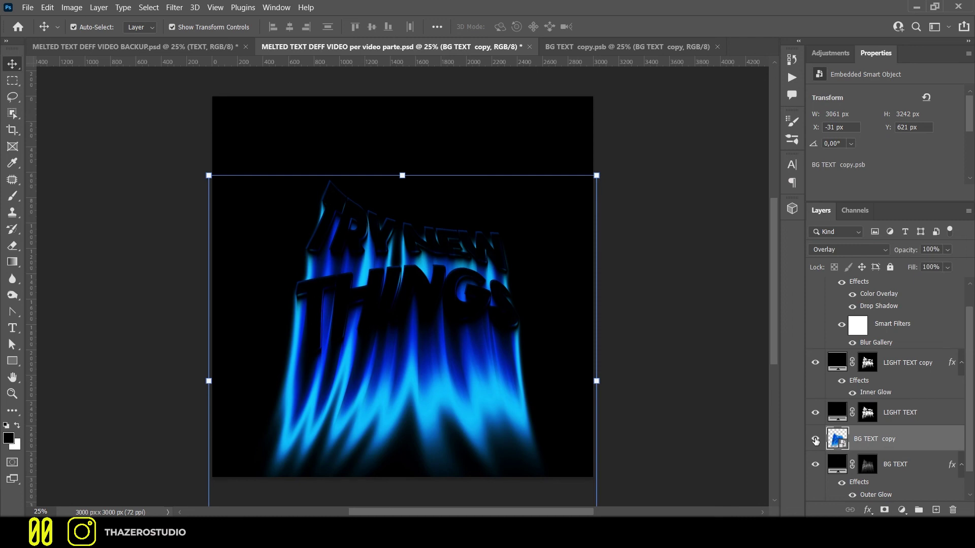